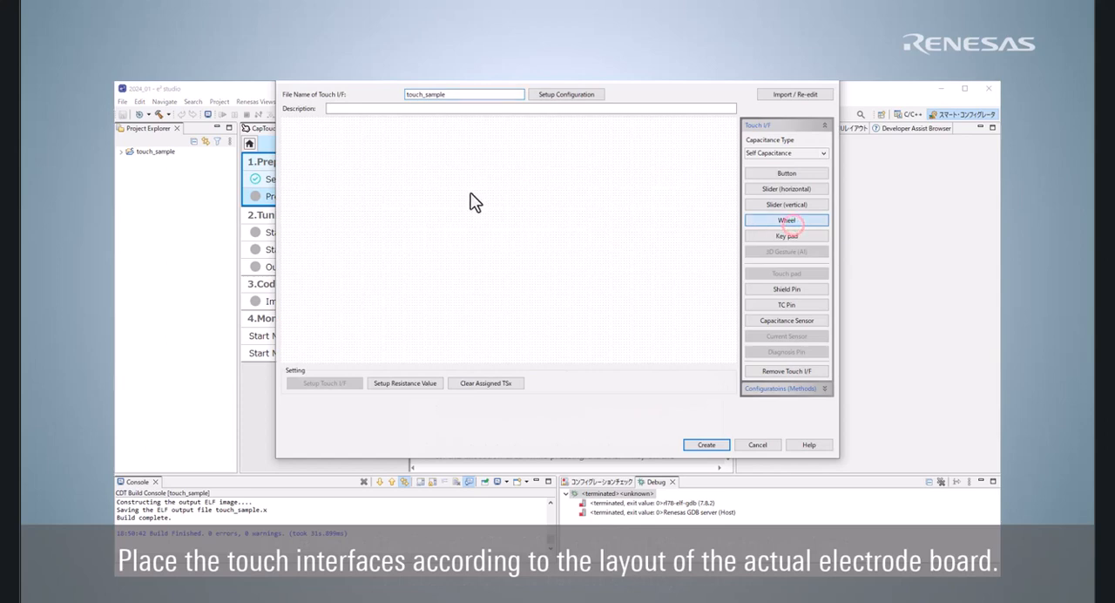
Step: Place a wheel touch interface in the upper left of the layout area and a horizontal slider below it
left_click(306, 146)
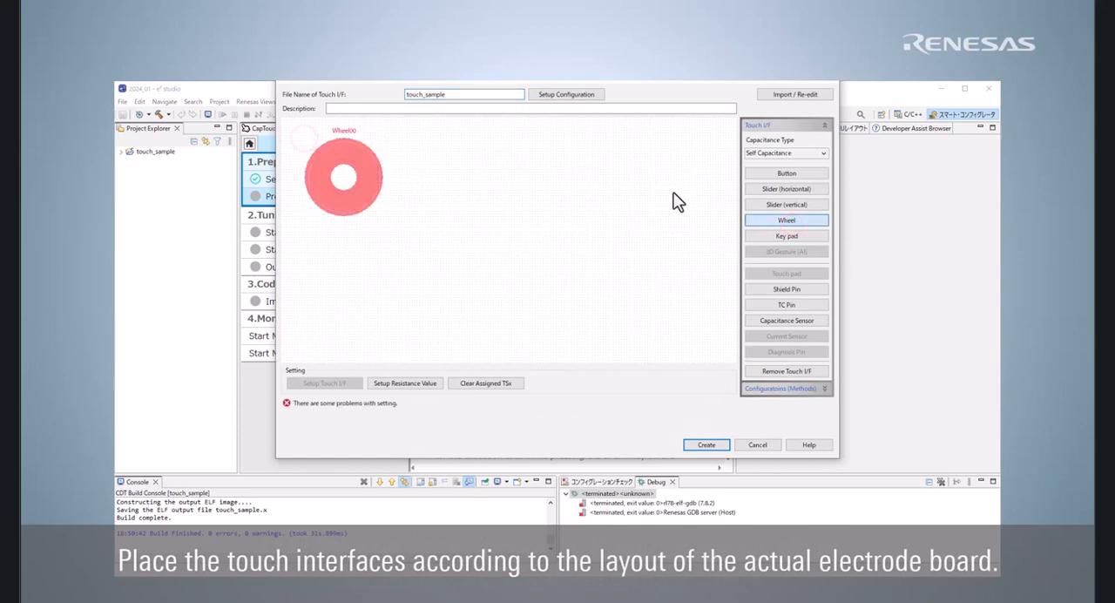
left_click(771, 189)
left_click(314, 249)
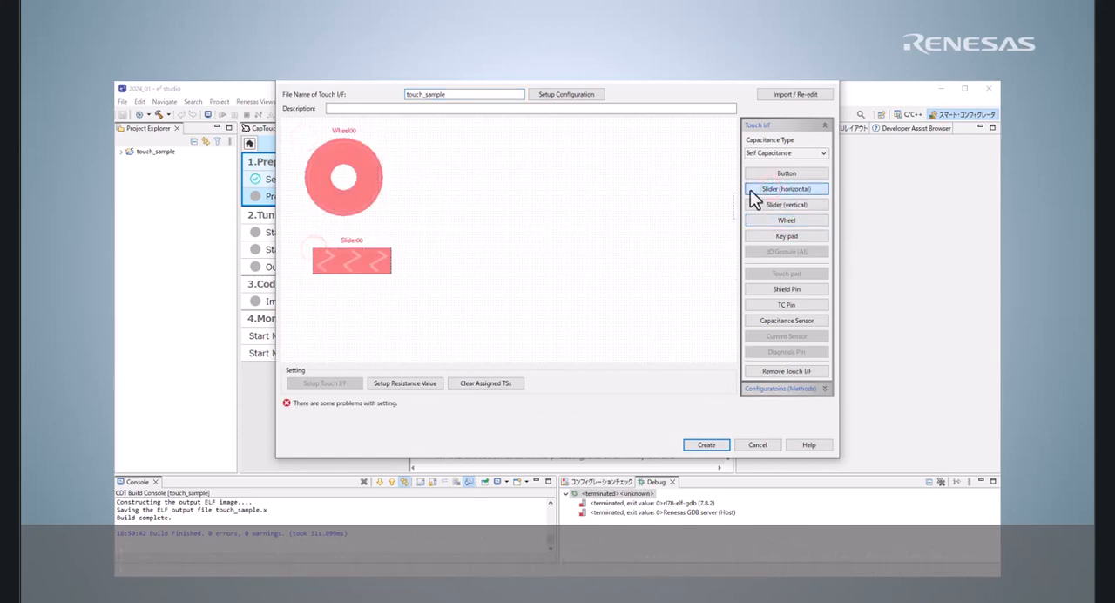
Step: Place three buttons in a column right of the wheel, and widen the horizontal slider to the column's right edge
left_click(771, 174)
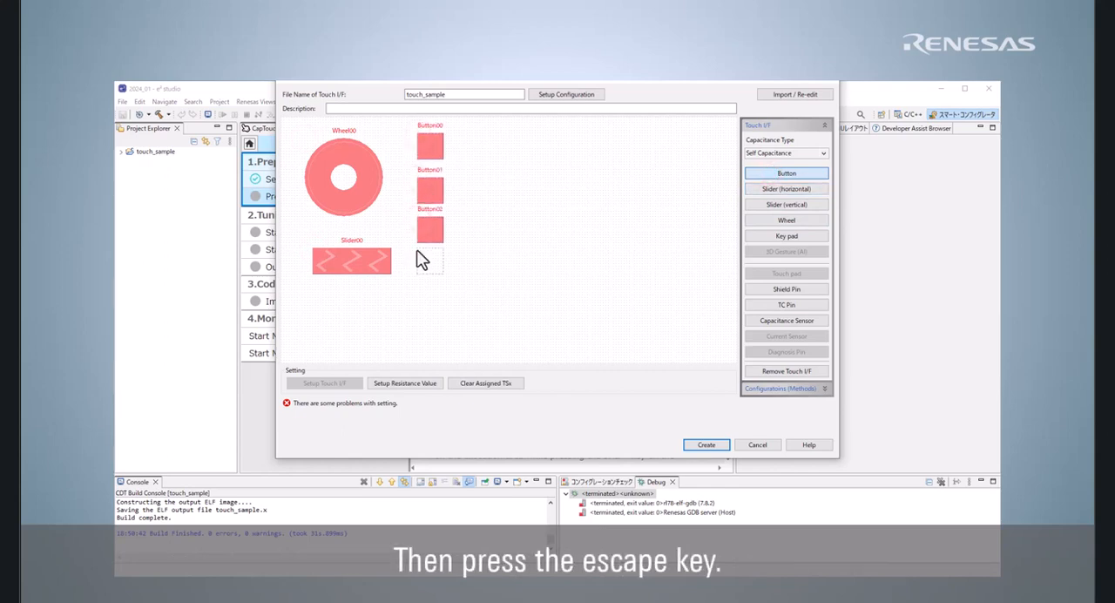
key("Escape")
left_click(370, 261)
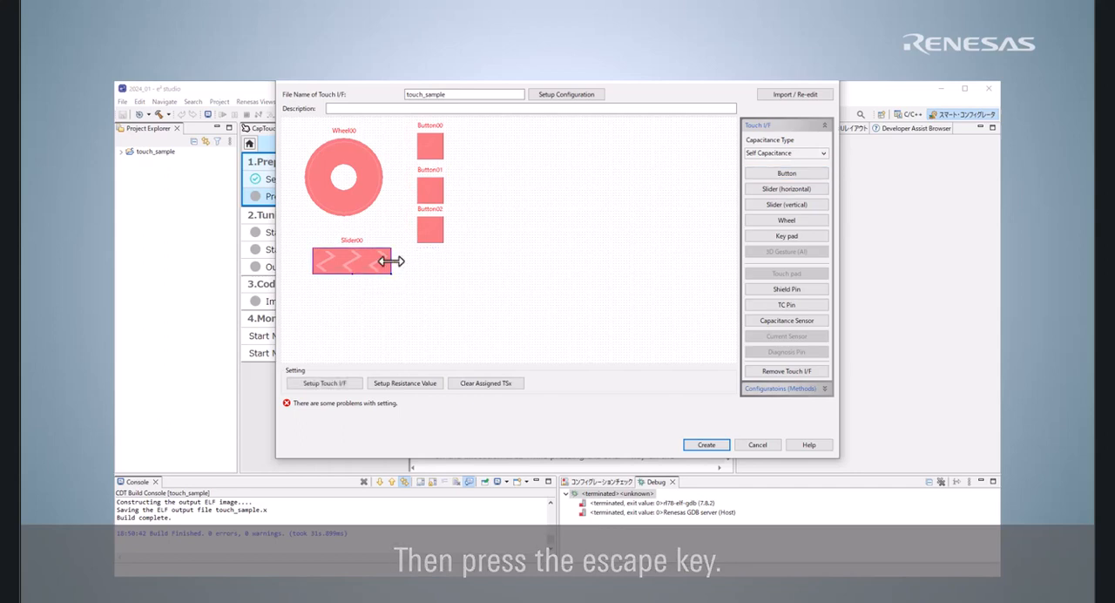
left_click_drag(444, 263, 445, 263)
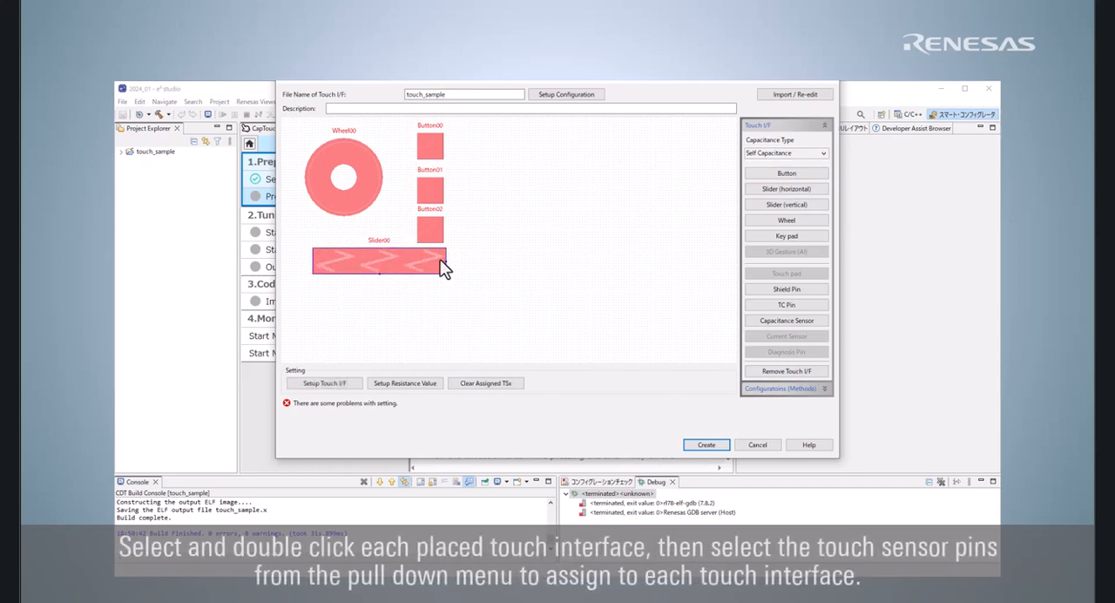
Step: Assign TS27 to the first touch sensor of the wheel
double_click(351, 174)
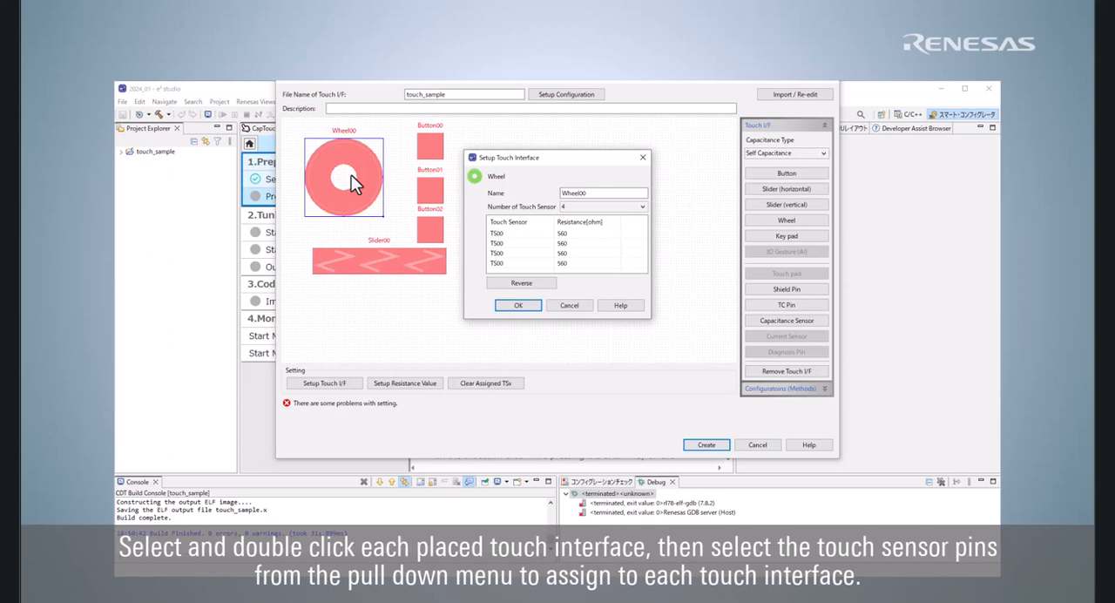
left_click(559, 232)
left_click(550, 233)
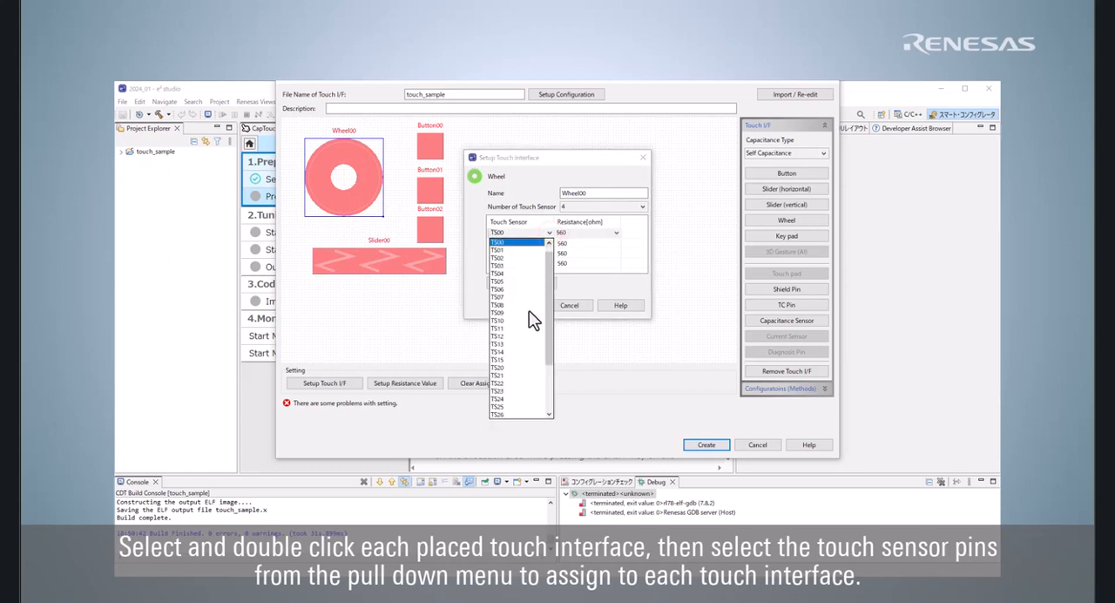
scroll(533, 321, "down", 3)
left_click(523, 351)
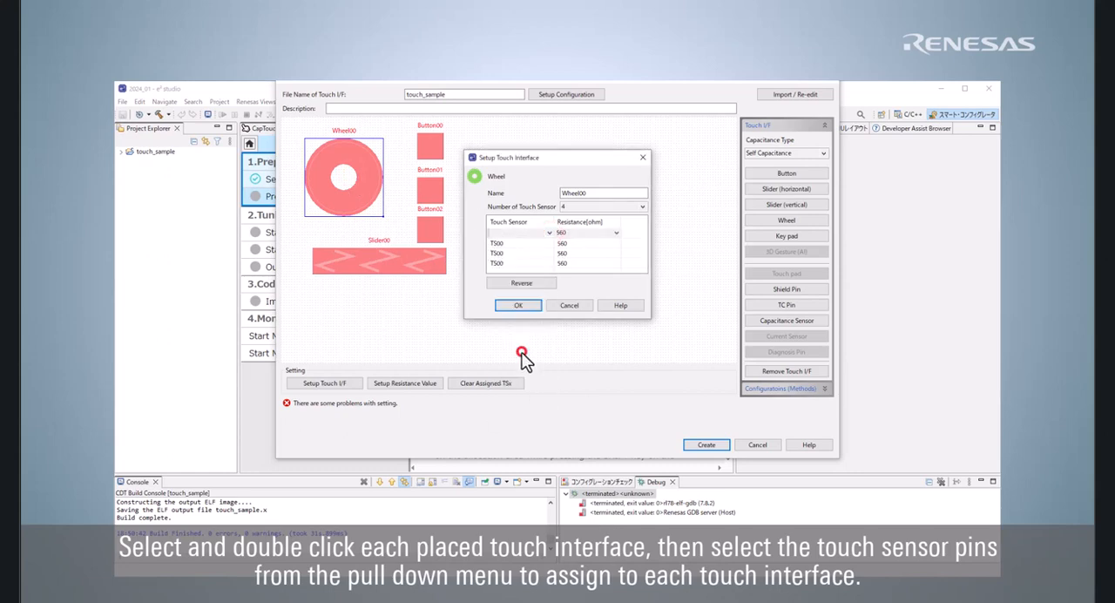
Step: Assign TS26 to the wheel's second touch sensor and open the pin choices for the third one
left_click(549, 243)
left_click(547, 243)
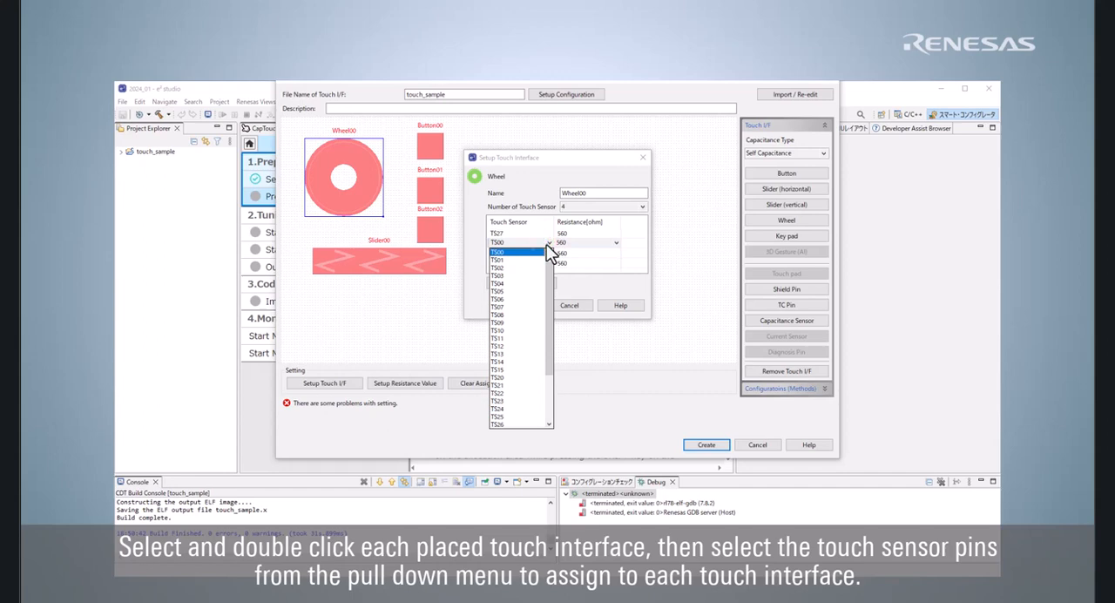
left_click(514, 425)
left_click(541, 252)
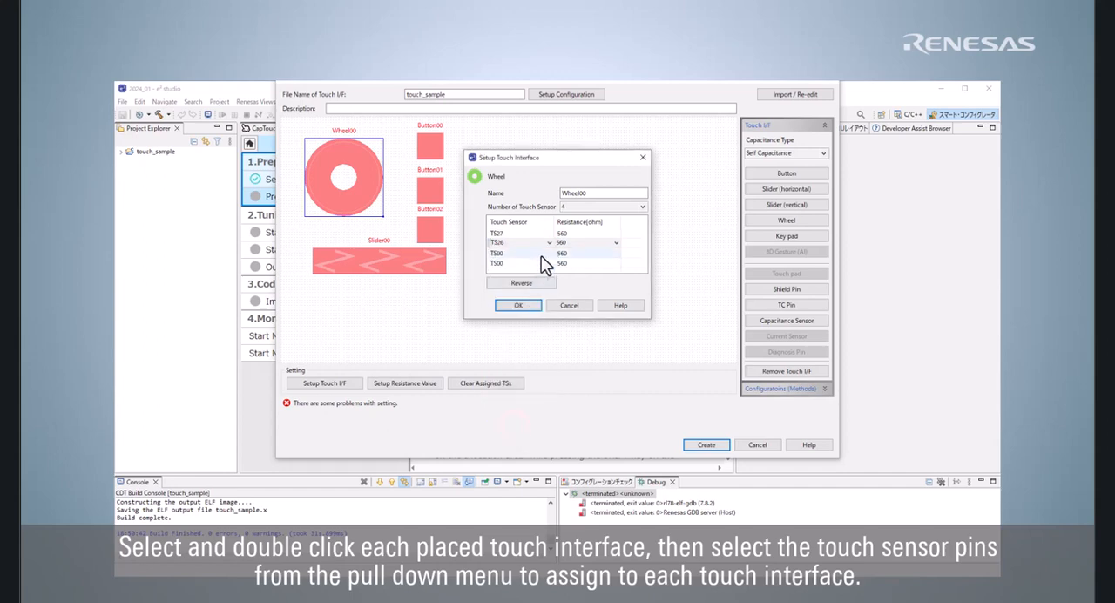
left_click(541, 252)
left_click(544, 252)
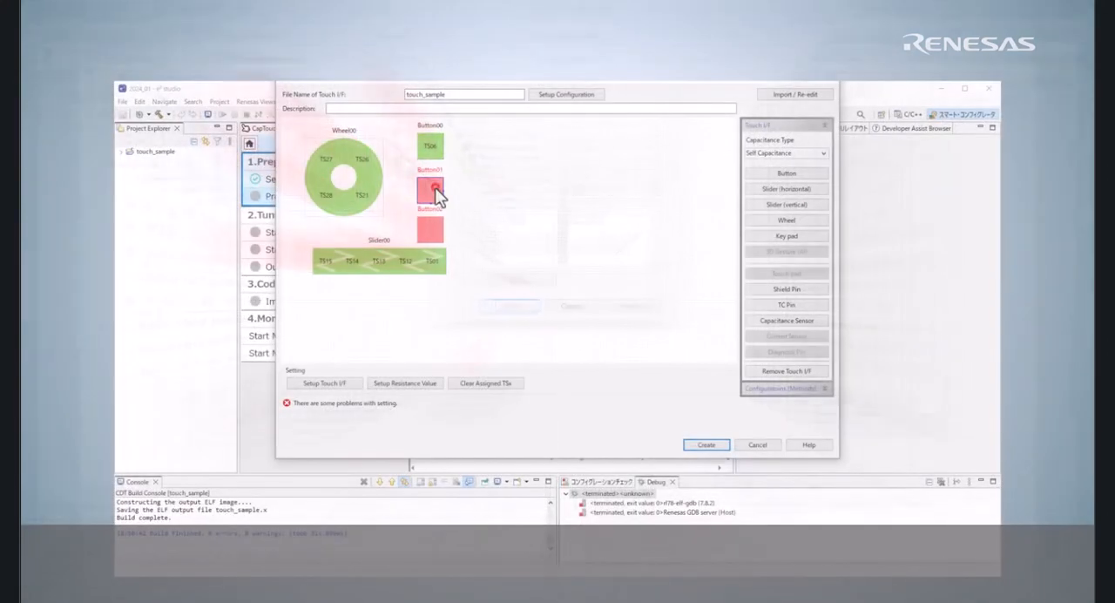
Step: Assign touch sensor TS05 to Button01
double_click(432, 190)
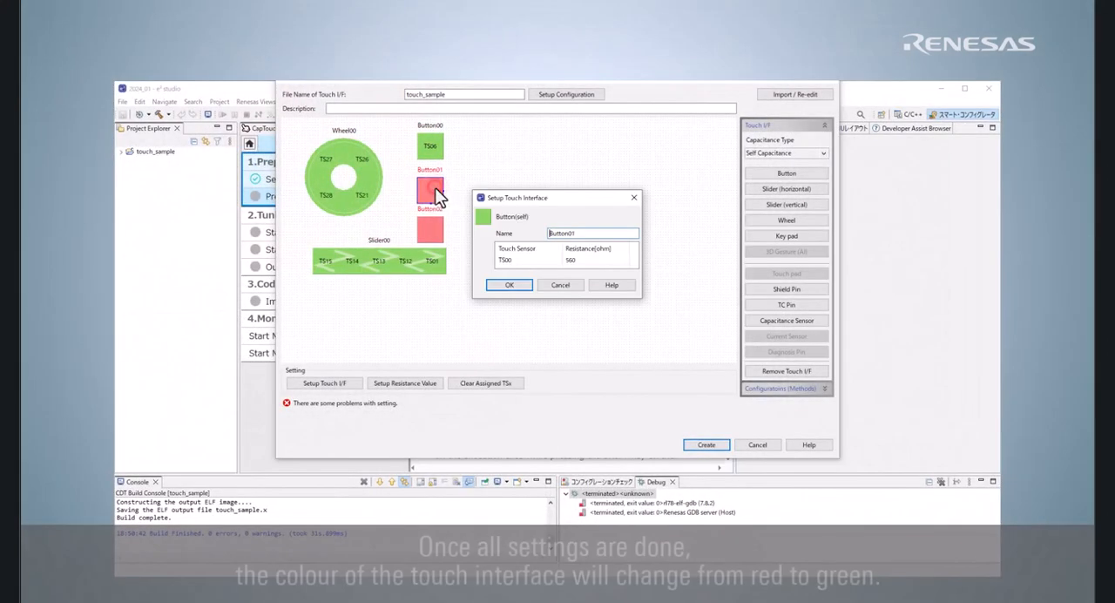
left_click(508, 257)
left_click(507, 256)
left_click(509, 307)
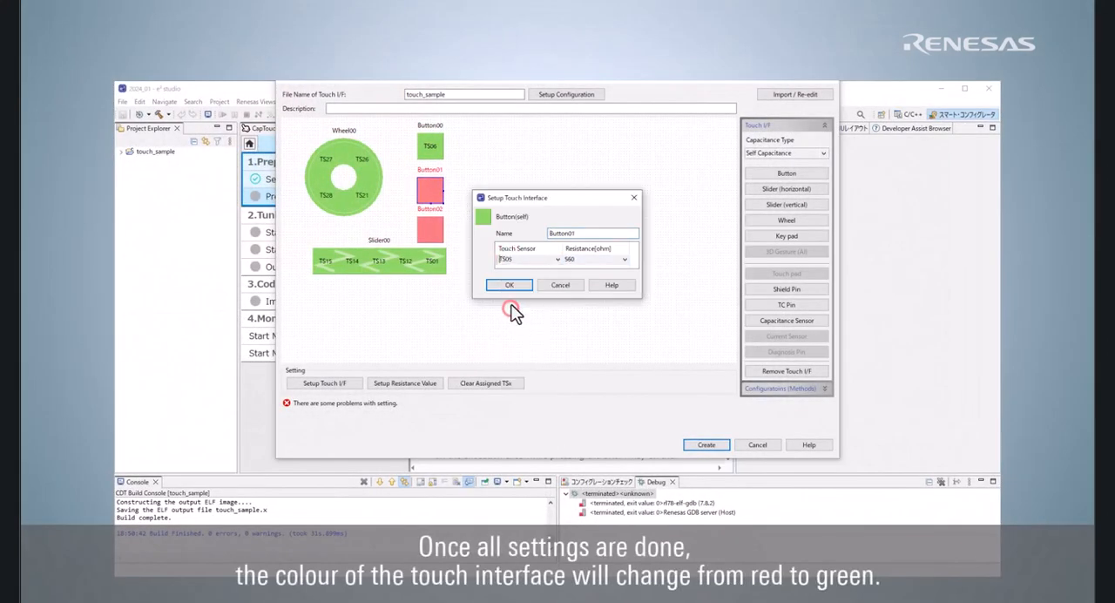
left_click(510, 283)
Step: Assign touch sensor TS07 to Button02
double_click(430, 231)
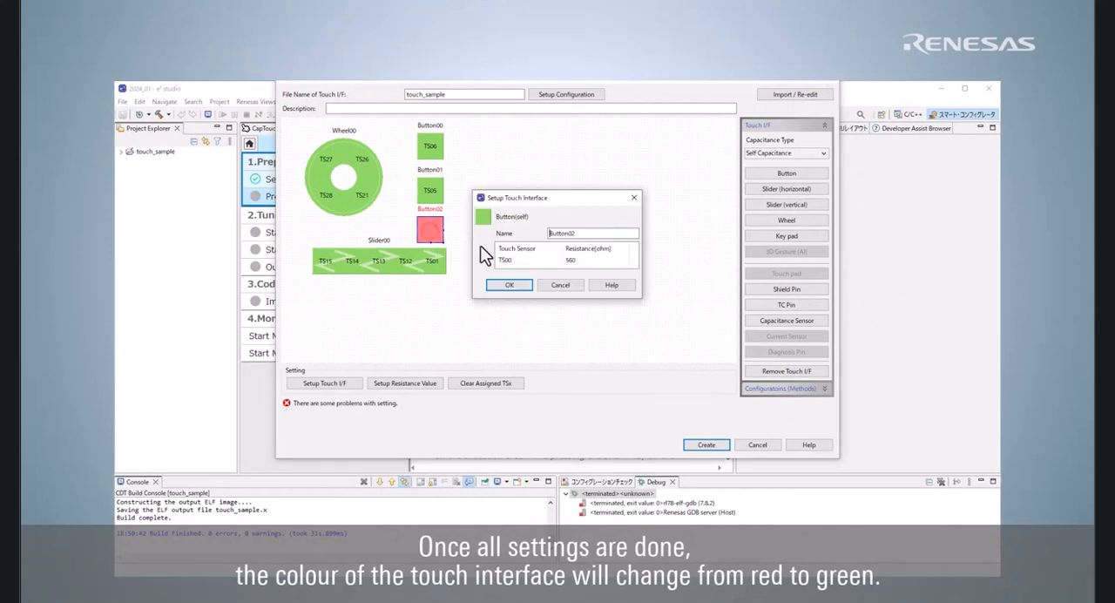
left_click(507, 257)
left_click(508, 257)
left_click(513, 324)
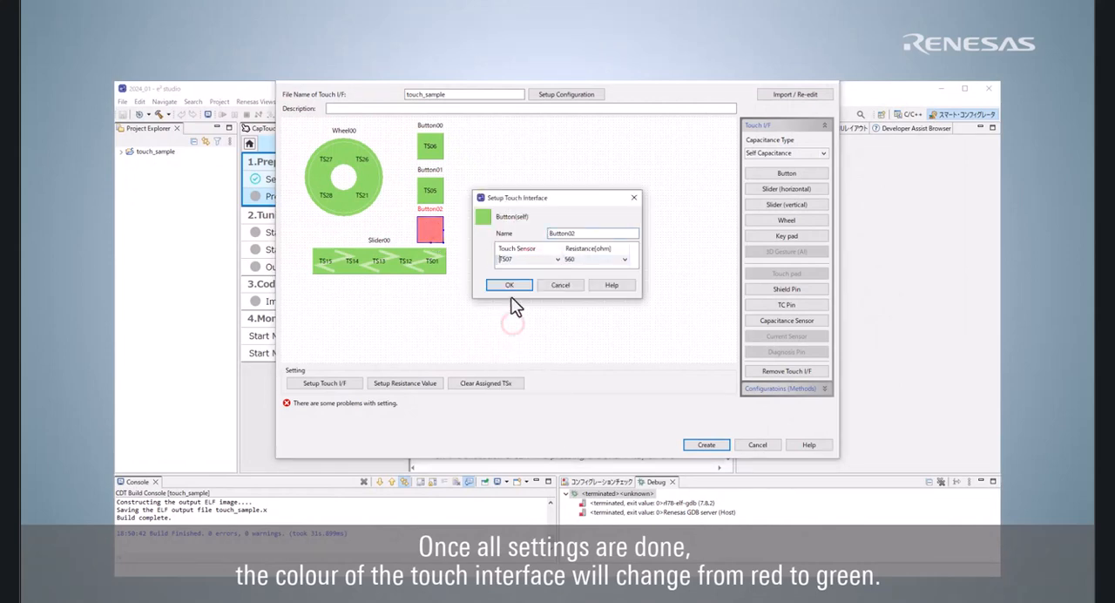
left_click(509, 284)
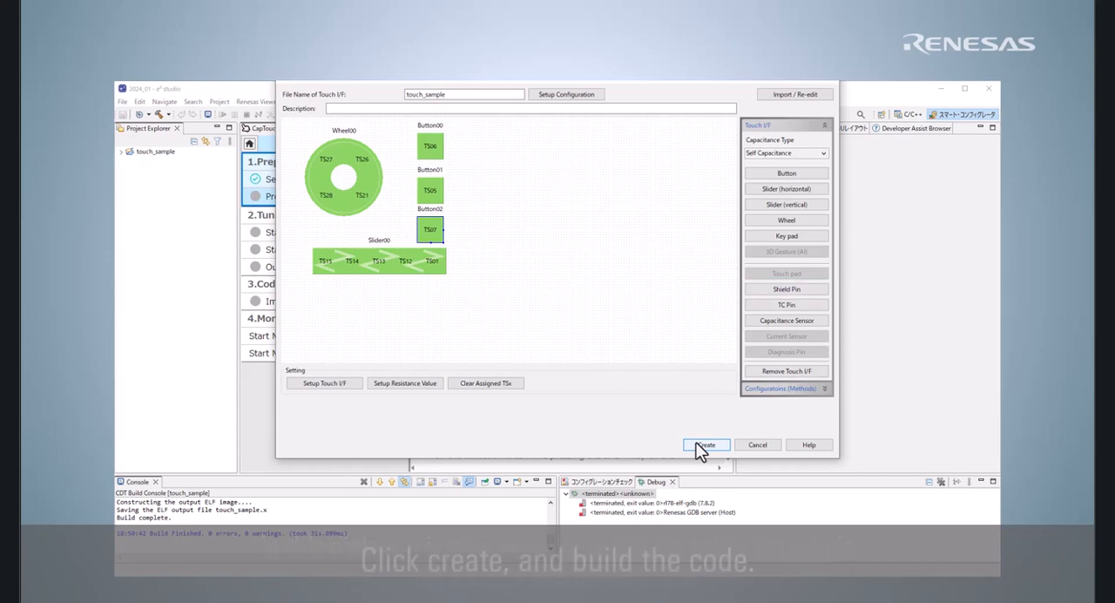
Step: Create the touch_sample touch interface configuration and build the project
left_click(702, 445)
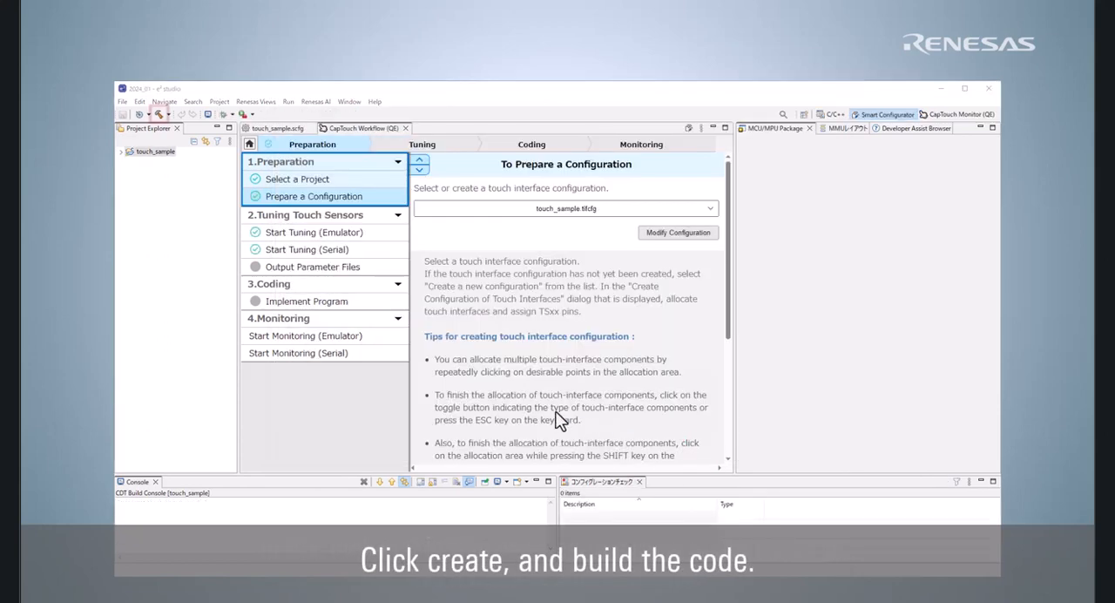
left_click(160, 115)
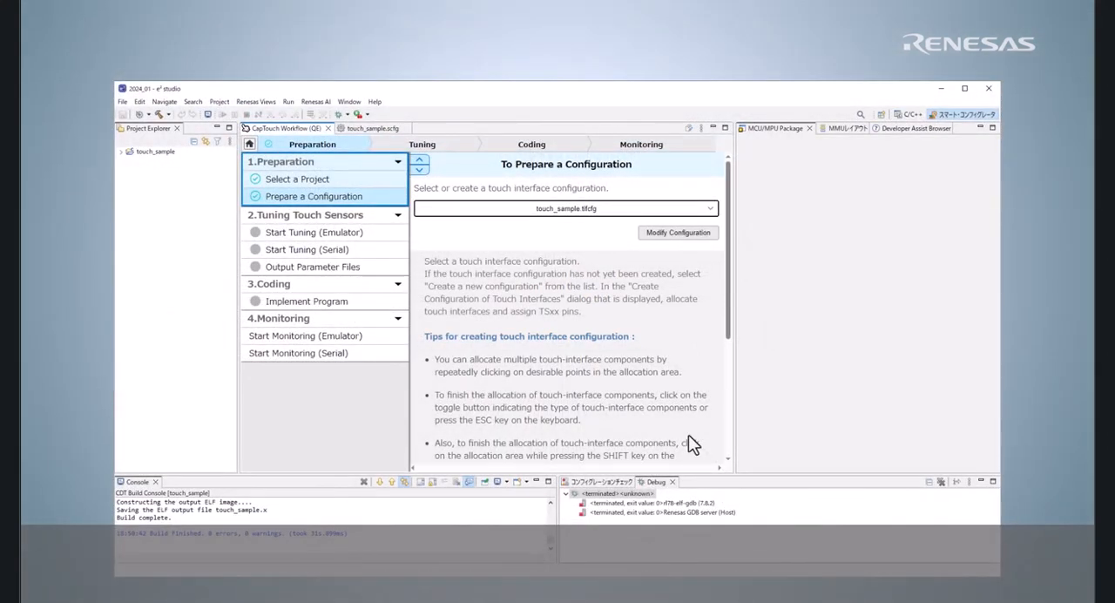
Step: In the touch_sample HardwareDebug debug configuration, set Power Target From The Emulator (MAX 200mA) to No
left_click(346, 115)
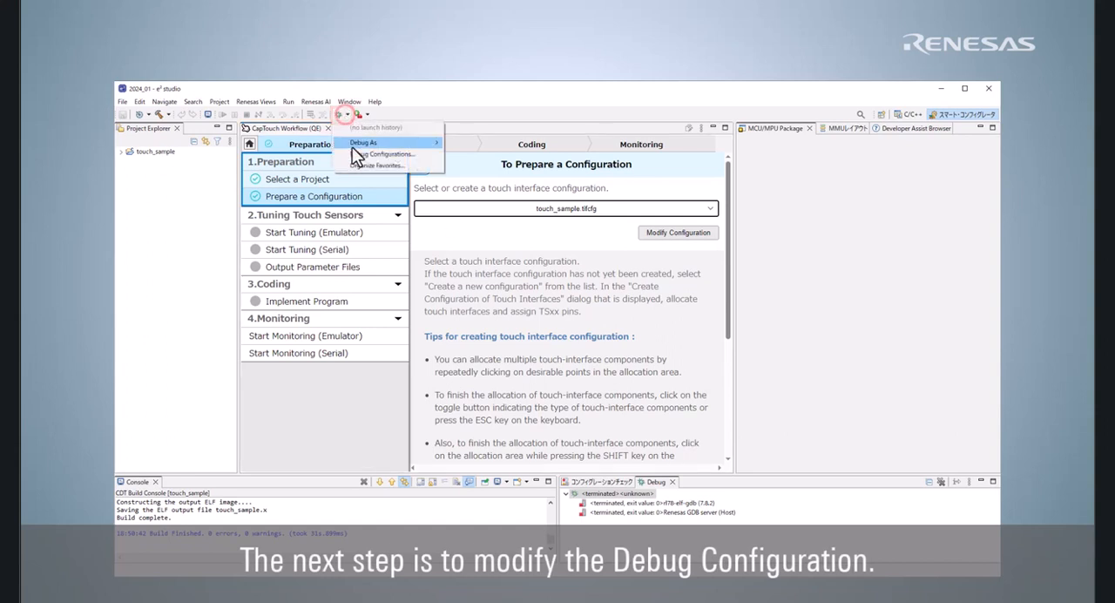
left_click(360, 162)
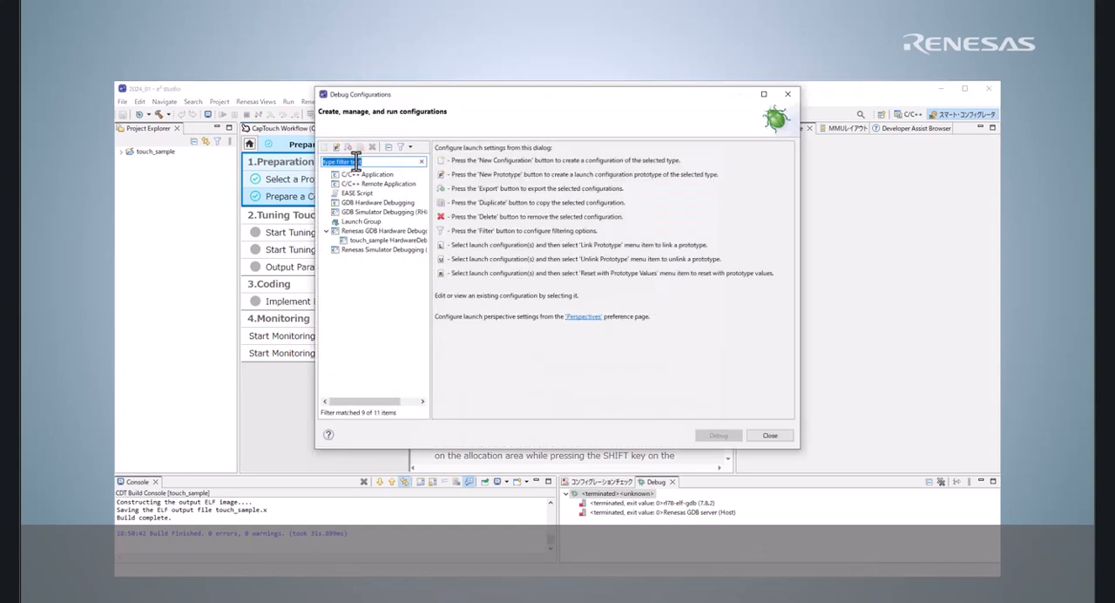
left_click(372, 241)
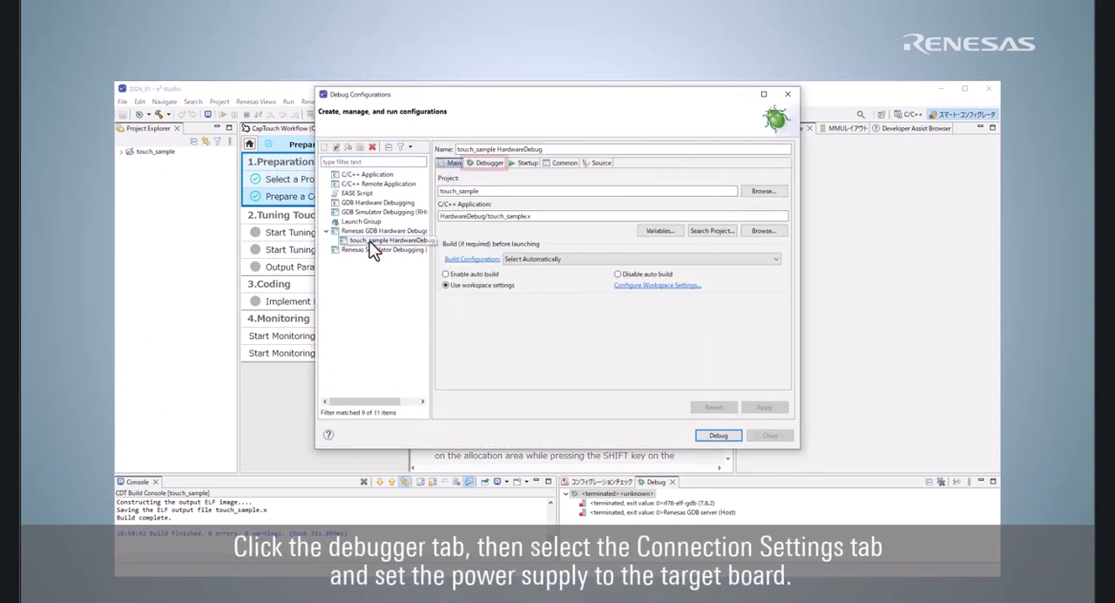
left_click(481, 163)
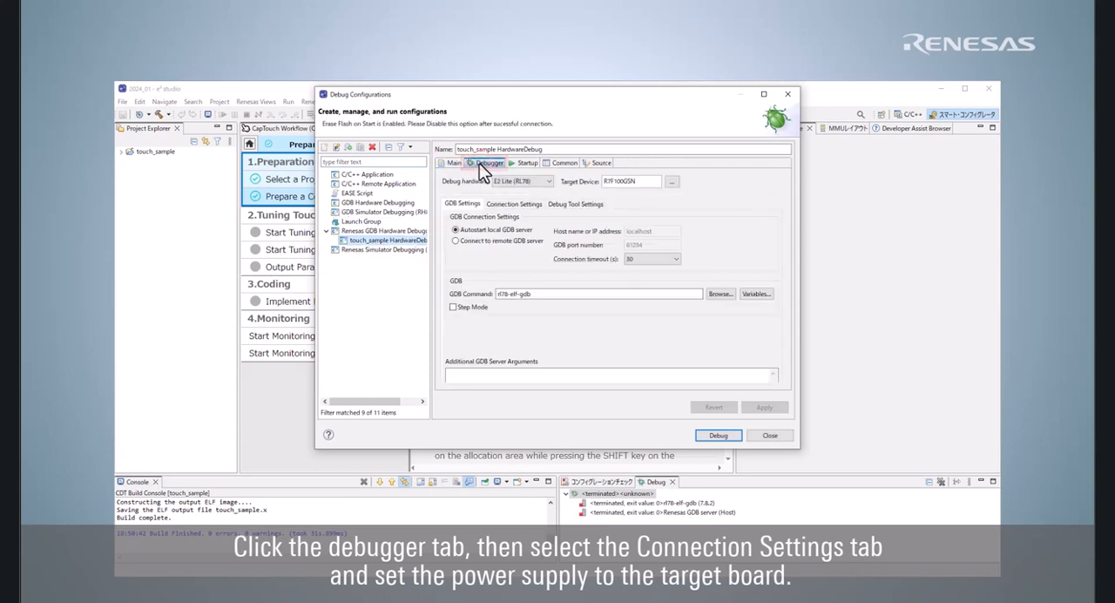
left_click(496, 205)
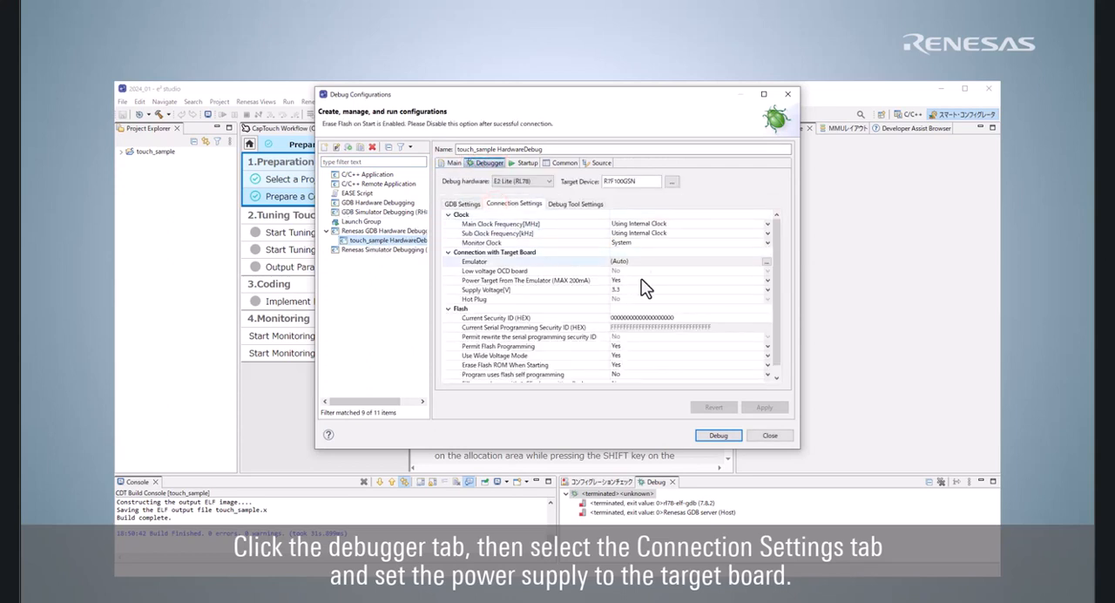
left_click(641, 280)
left_click(652, 299)
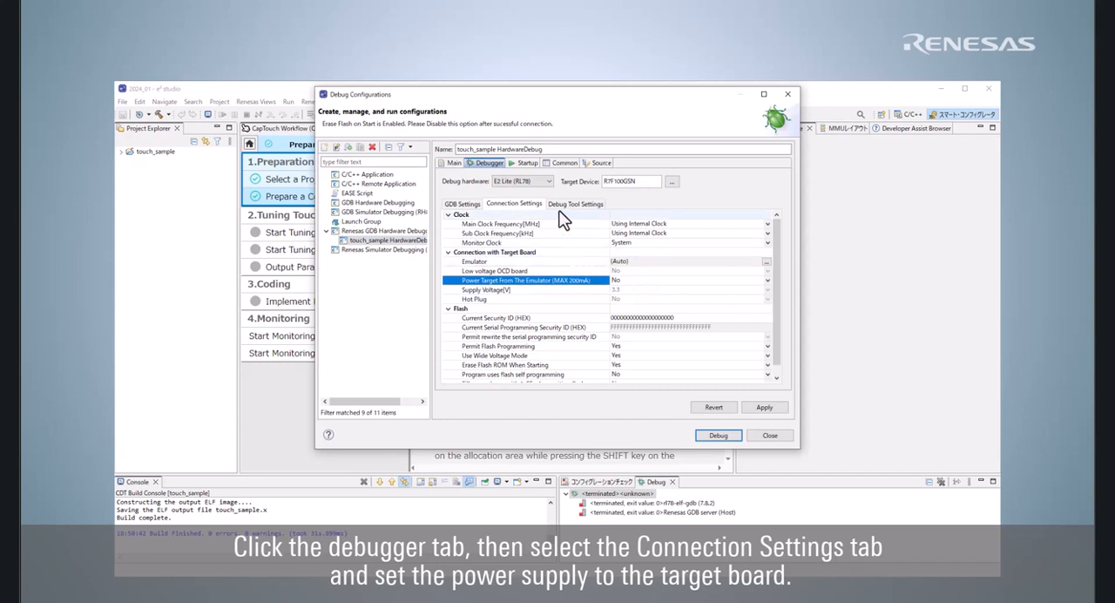
Step: Set the debug tool's memory option for allowing access by stopping execution while running to Yes
left_click(556, 205)
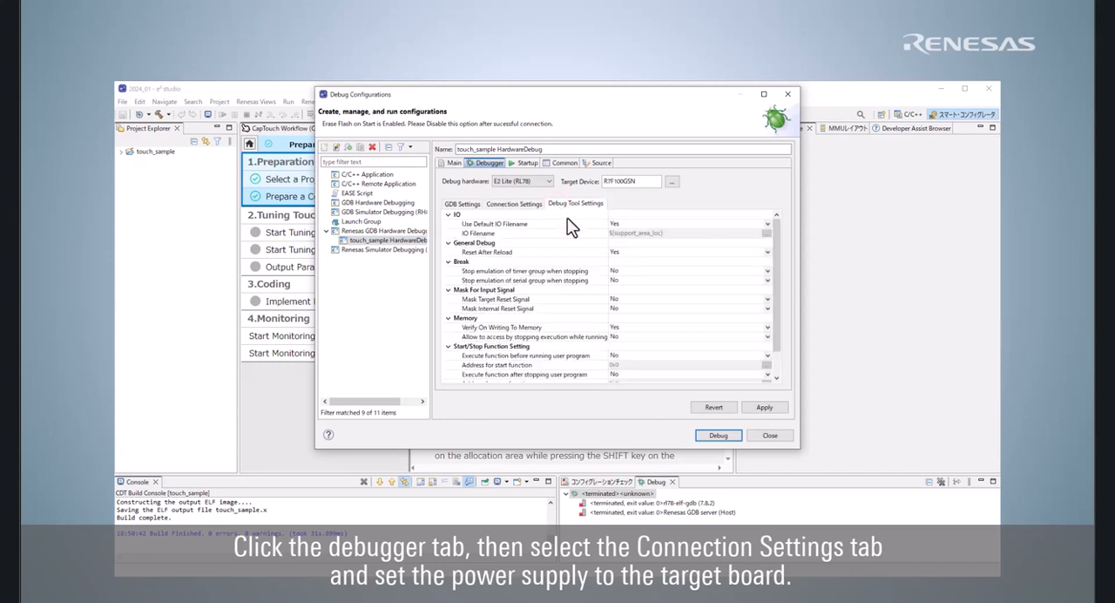
left_click(653, 336)
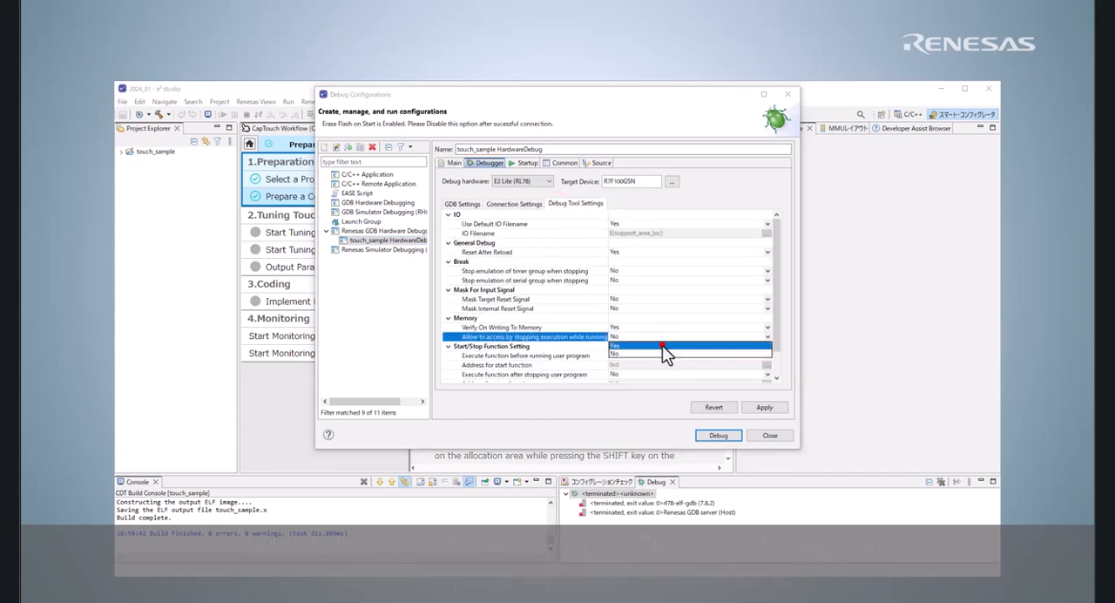
left_click(662, 345)
Step: Enable Resume in the debug configuration's startup runtime options, then apply the changes and close the configuration
left_click(520, 166)
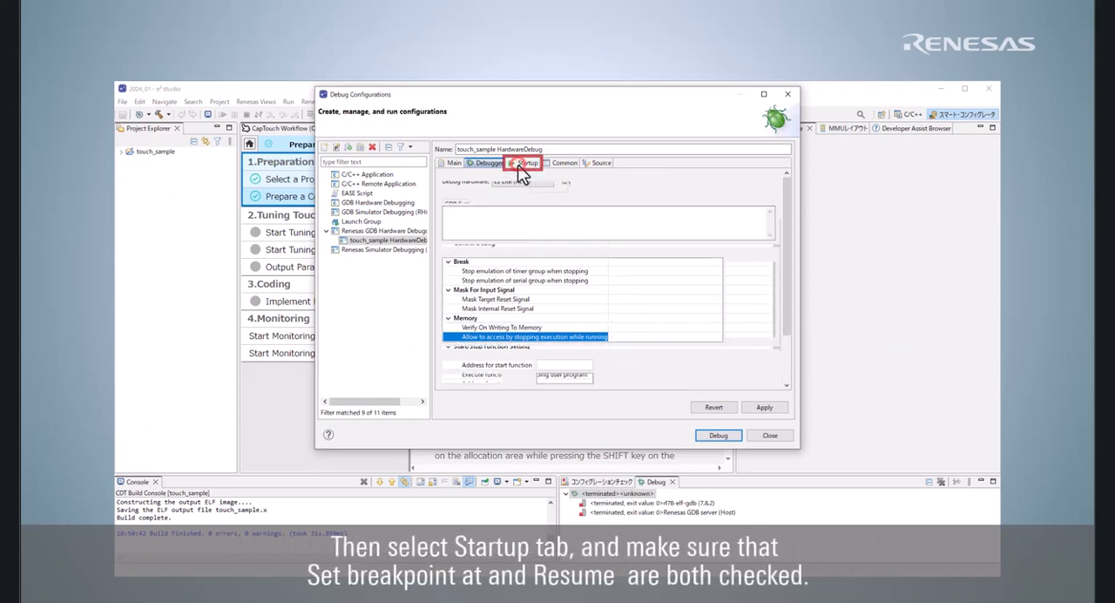
left_click(786, 360)
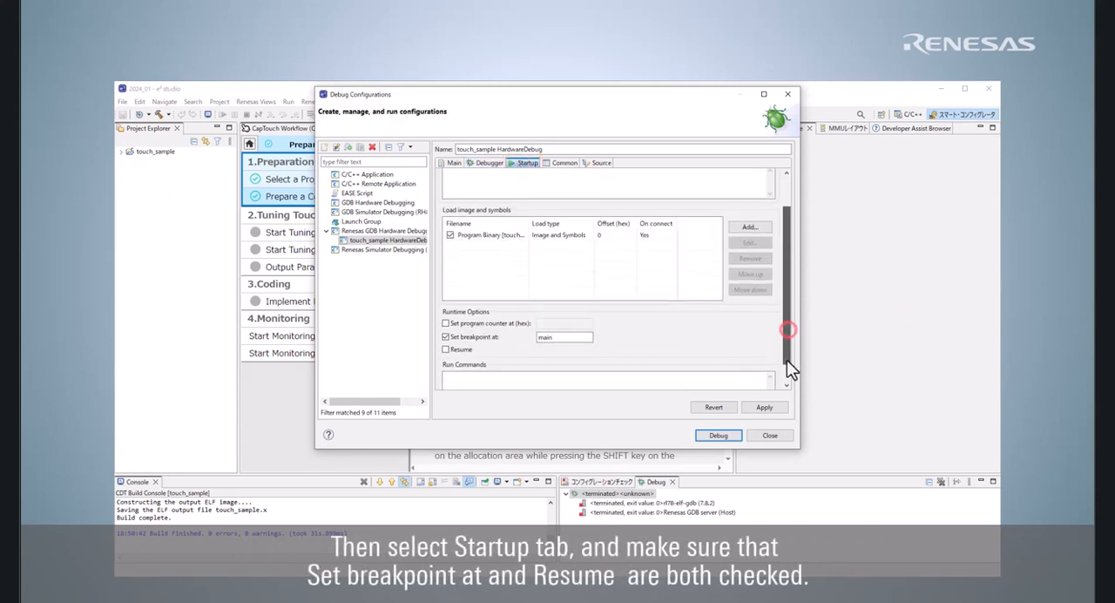
left_click(447, 346)
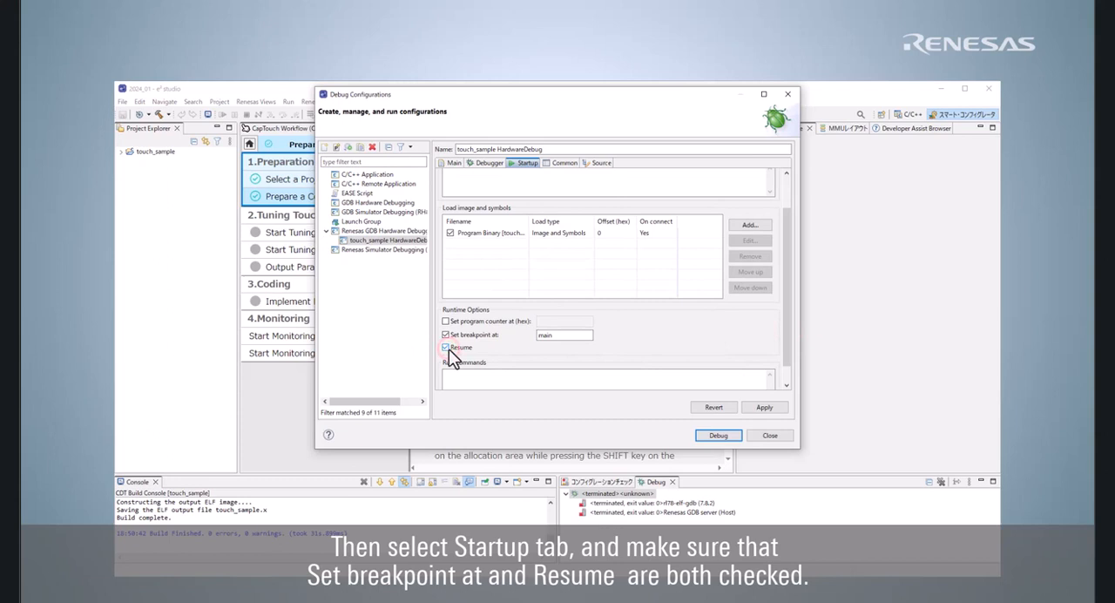
left_click(754, 415)
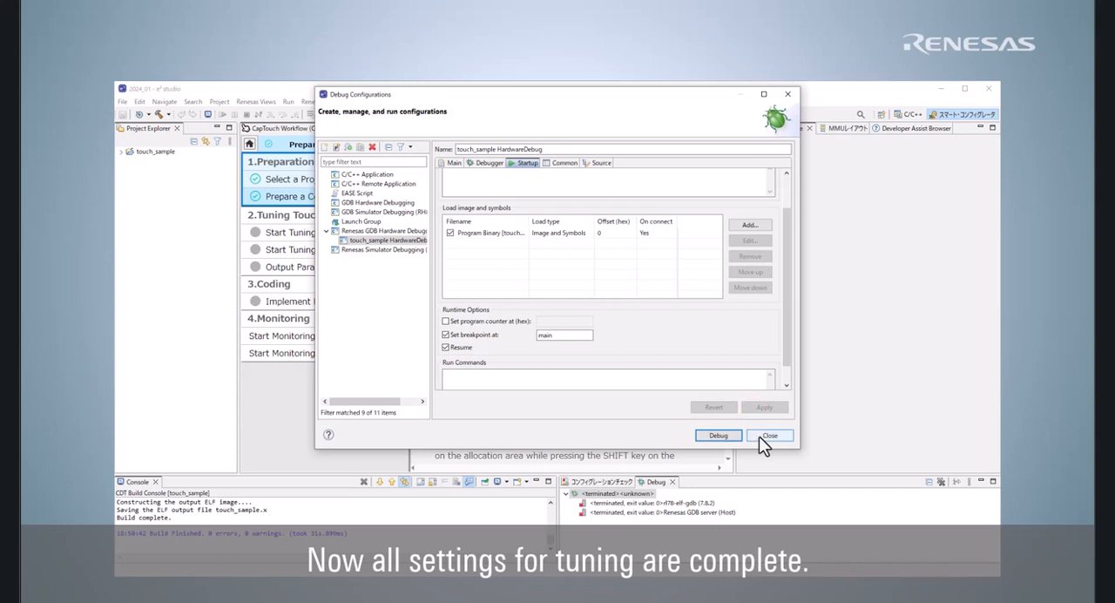
left_click(762, 436)
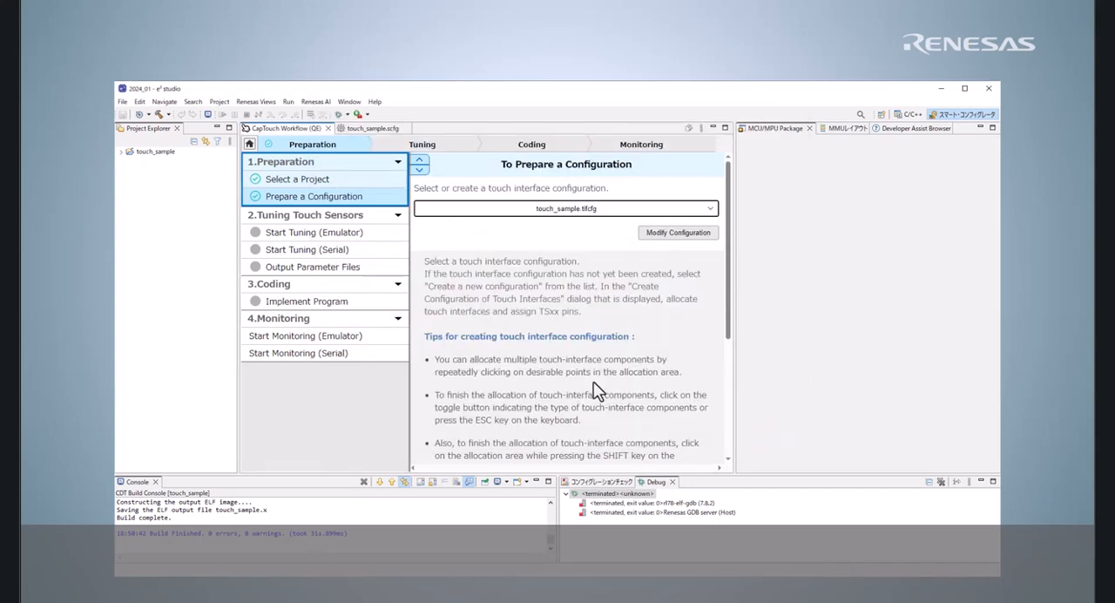
Step: Start automatic tuning of the touch sensors over the emulator connection
left_click(363, 235)
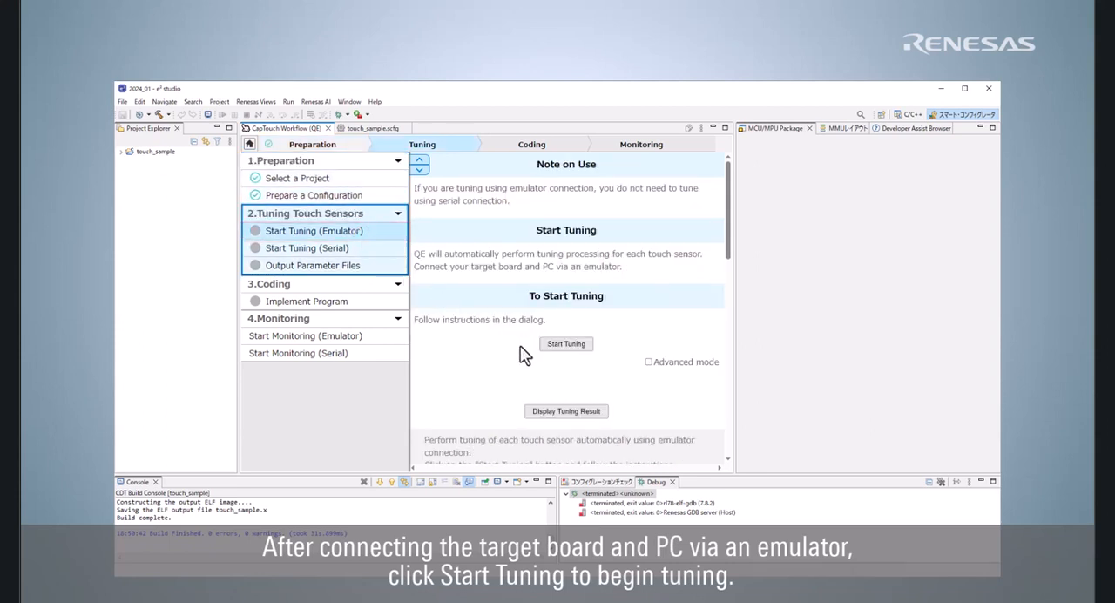
scroll(523, 356, "down", 1)
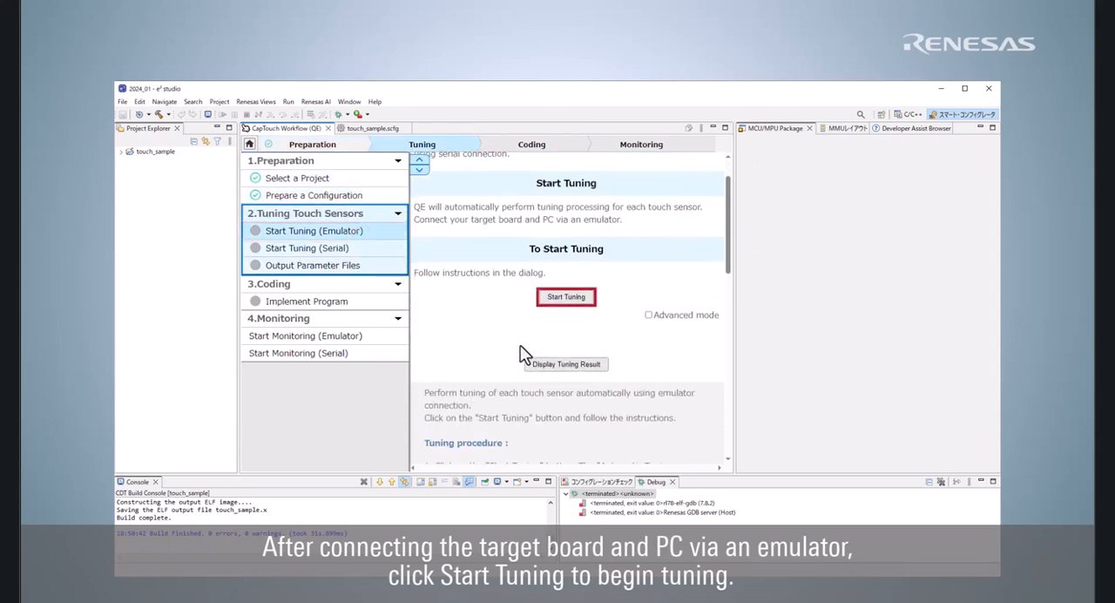
left_click(568, 298)
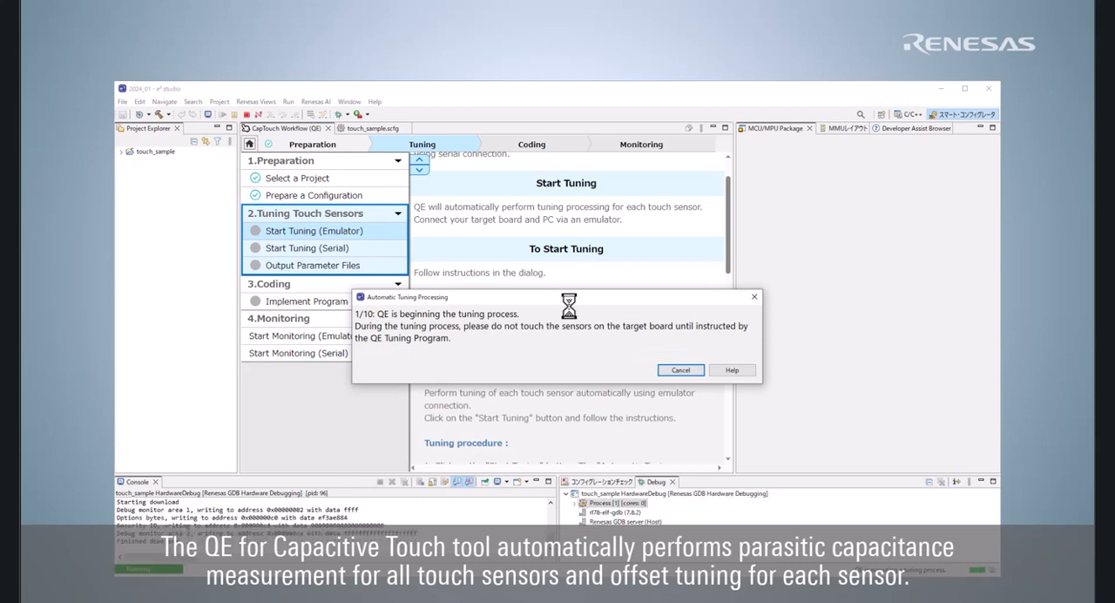
left_click(649, 357)
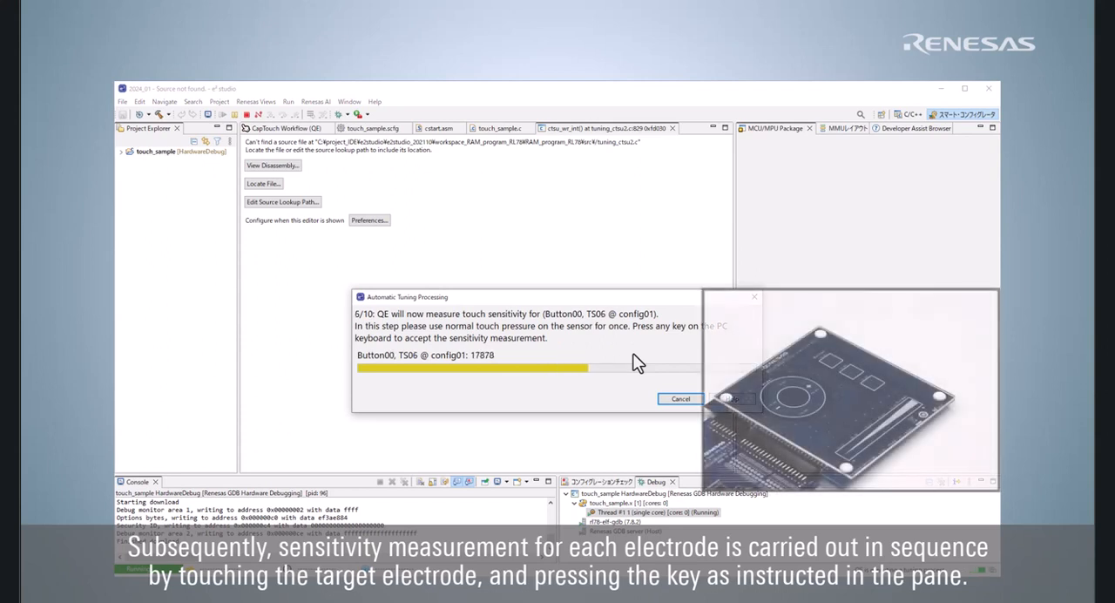
Step: Accept the touch sensitivity measurements for the remaining buttons, sliders and wheels of config01, and continue the tuning process to completion
key("space")
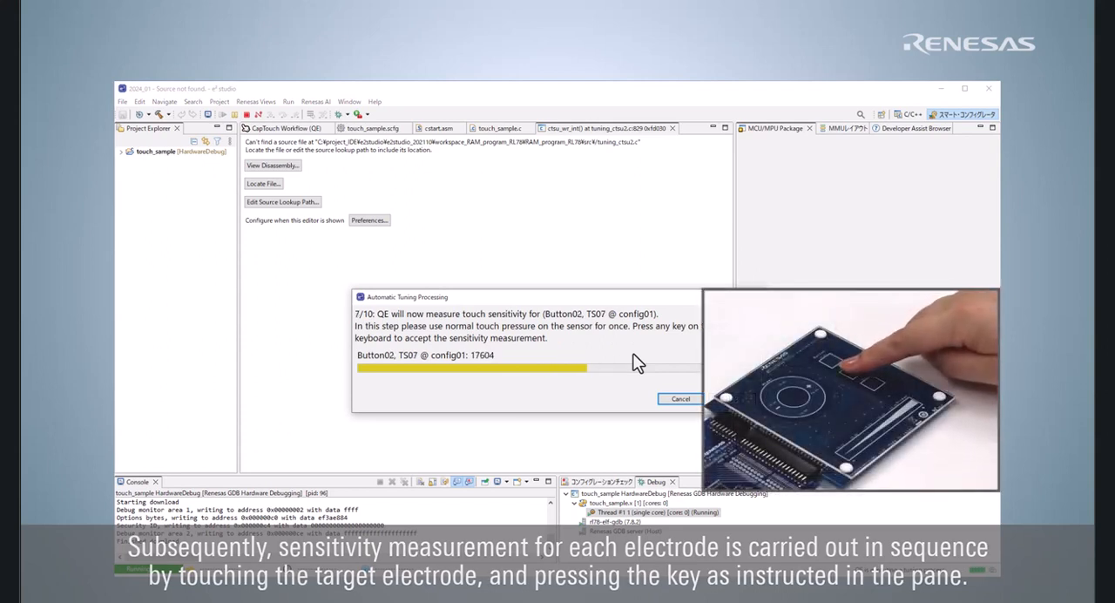
key("space")
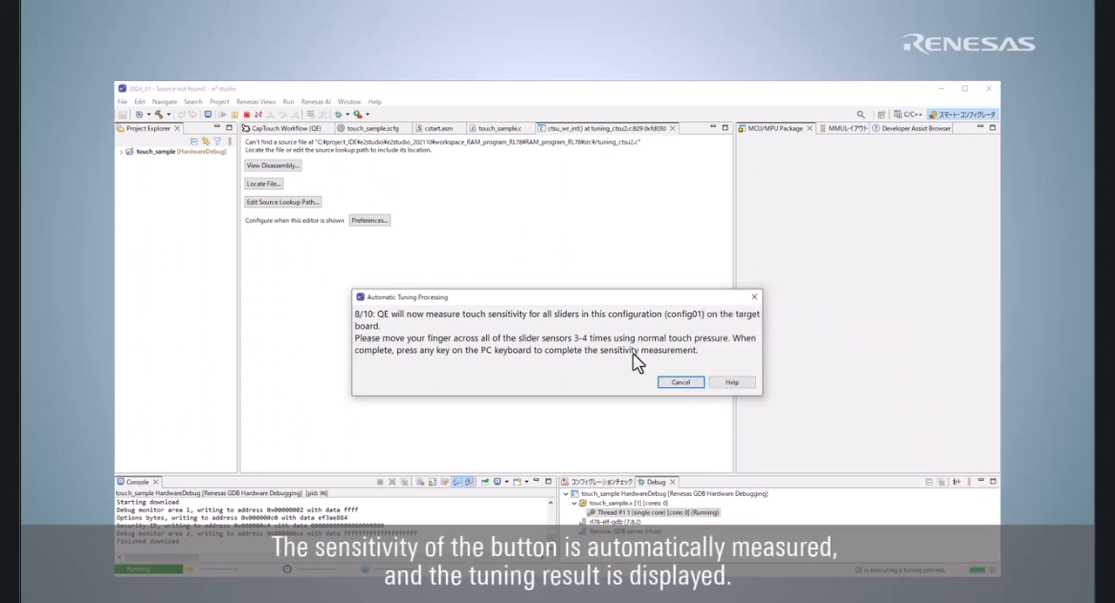
key("space")
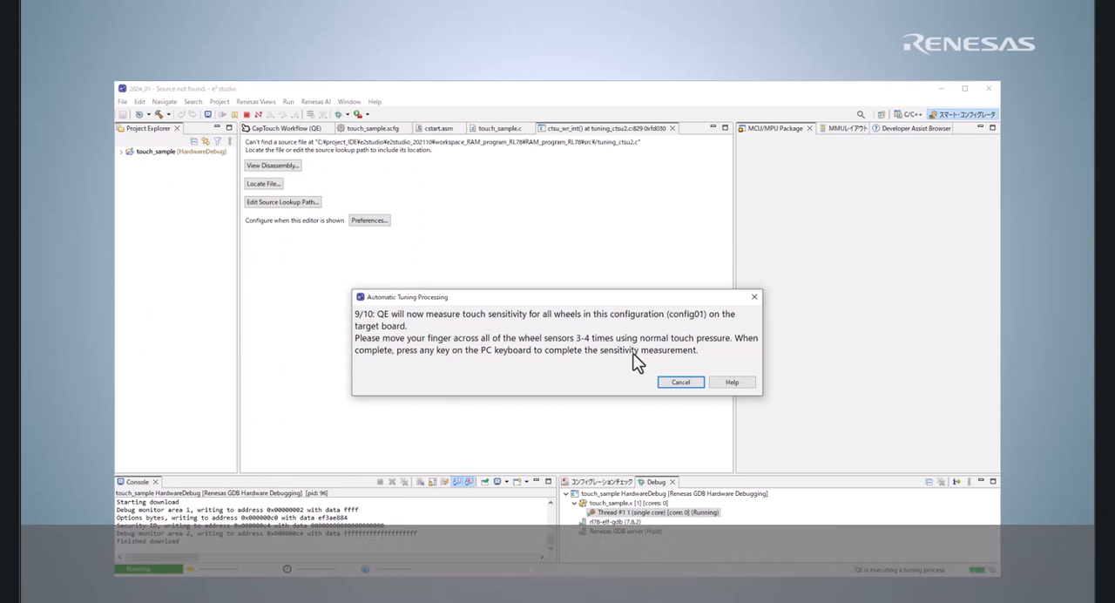
key("space")
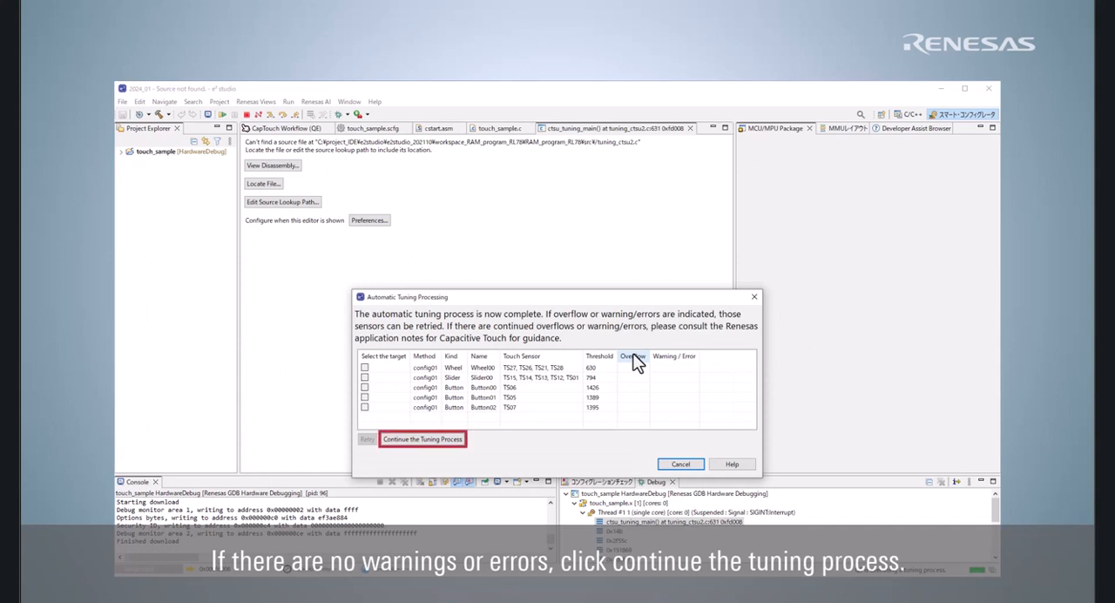
left_click(461, 440)
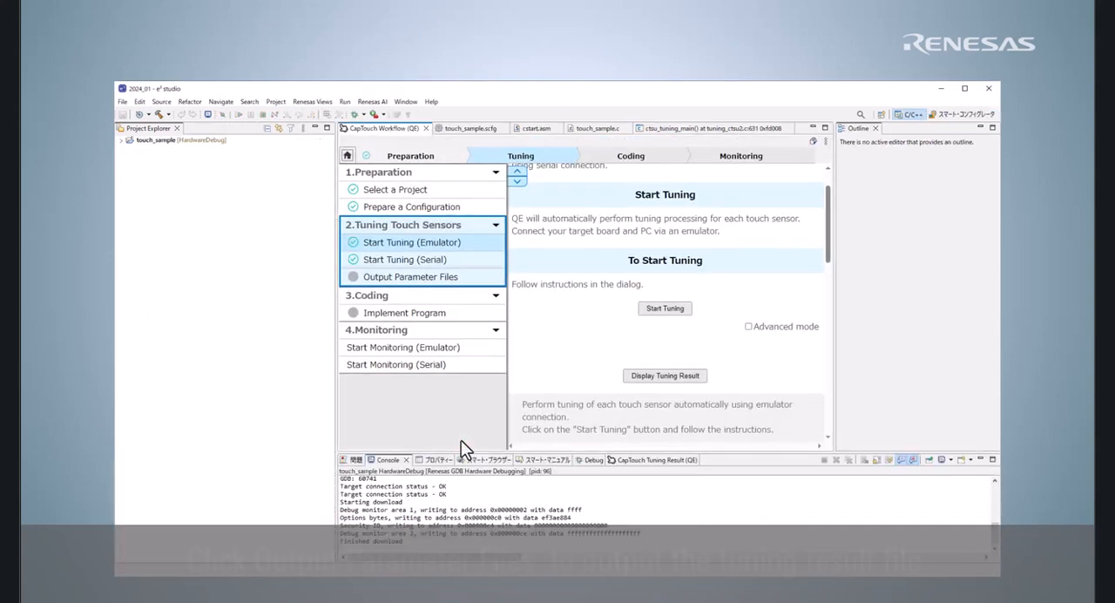
Step: Output the parameter files from the tuning result, and output the sample code of the main() function to a file
left_click(466, 277)
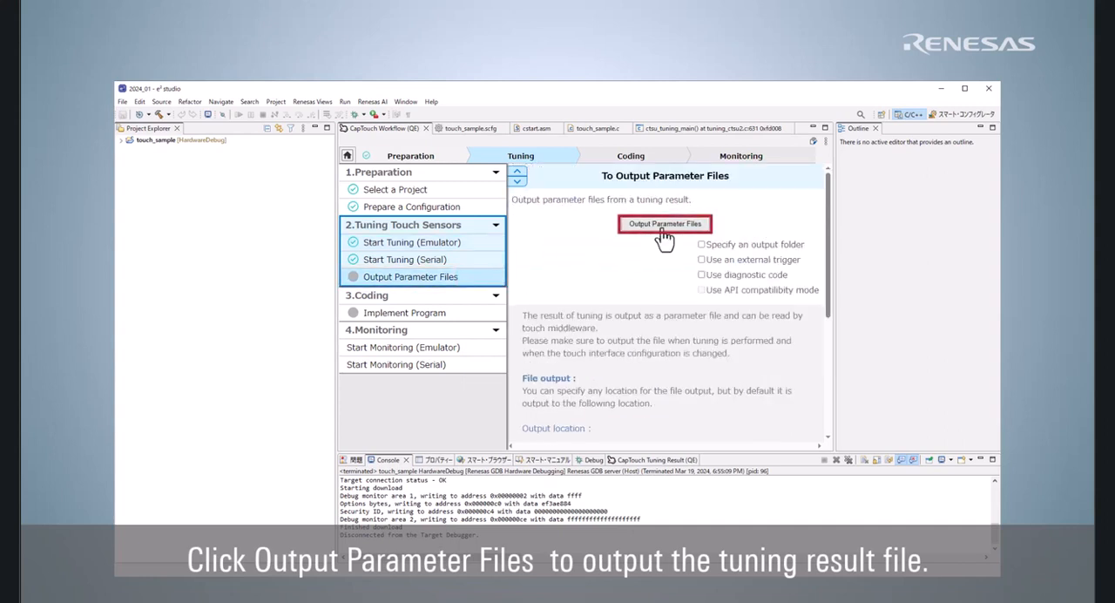
left_click(663, 230)
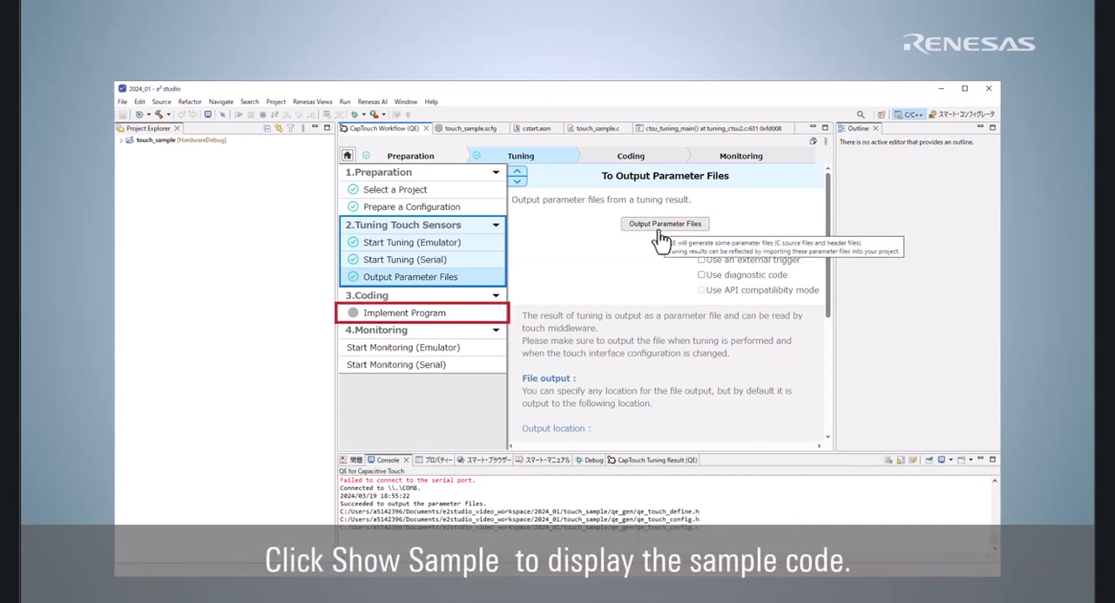
left_click(493, 313)
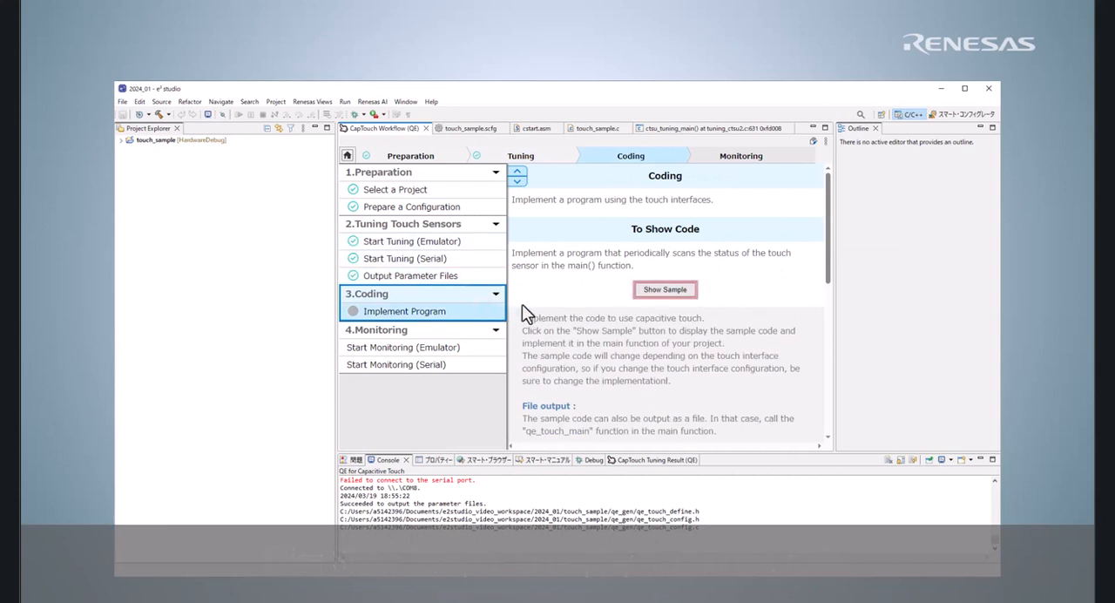
left_click(649, 296)
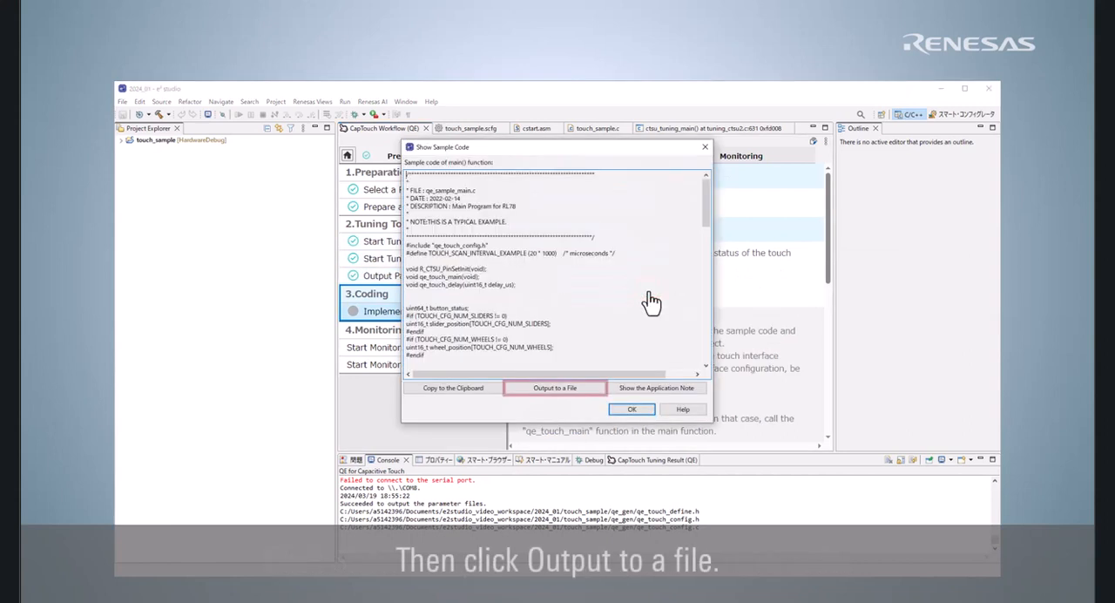
left_click(565, 394)
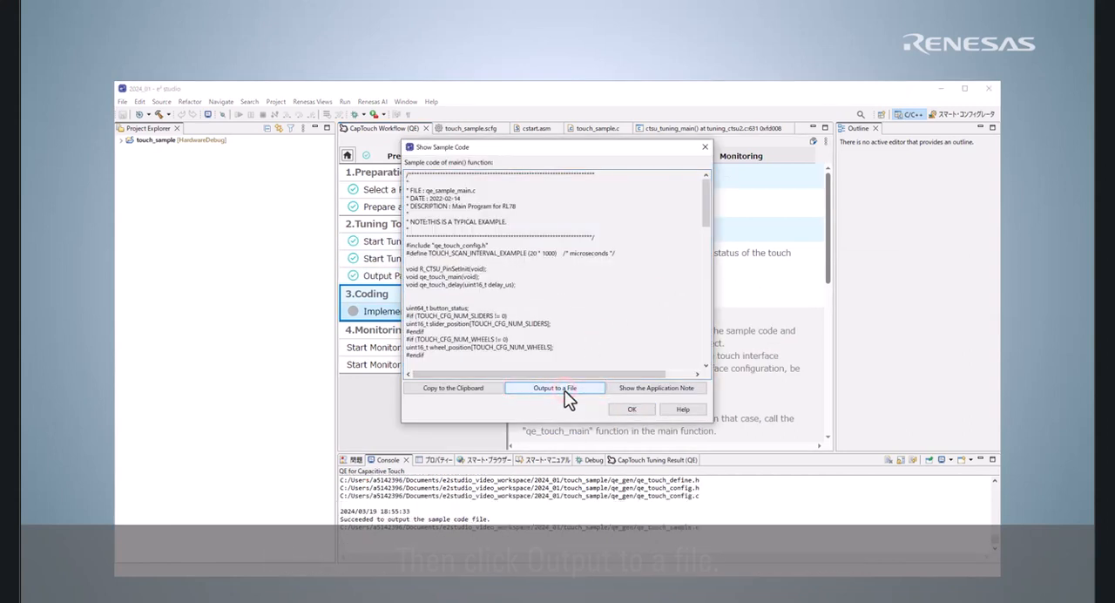
left_click(628, 409)
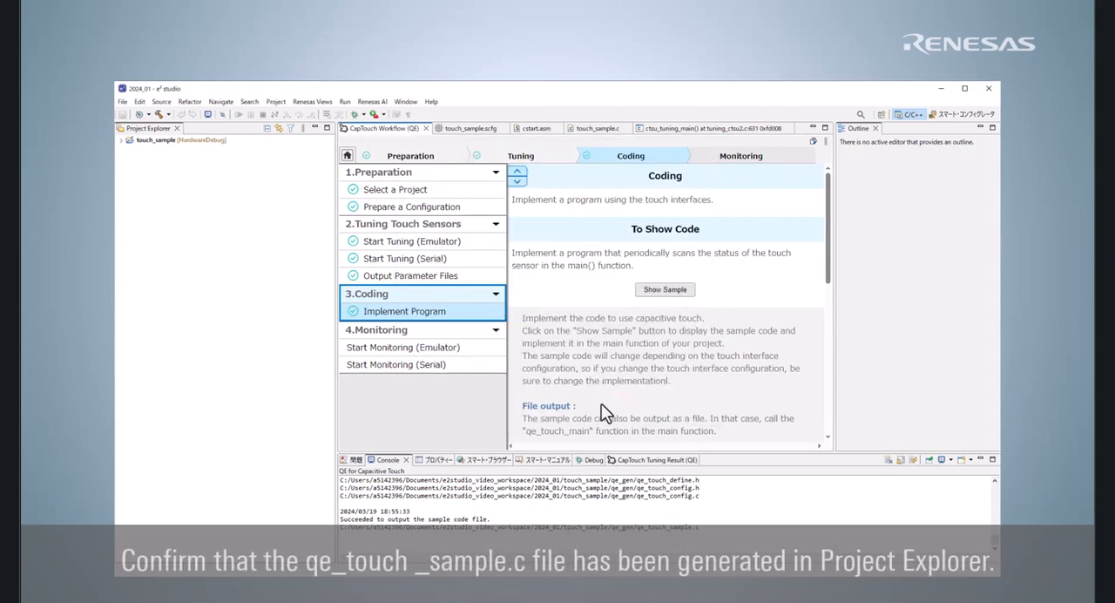
Step: In src/touch_sample.c, declare extern void qe_touch_main(void), call qe_touch_main() before the return in main, and build the project
left_click(121, 140)
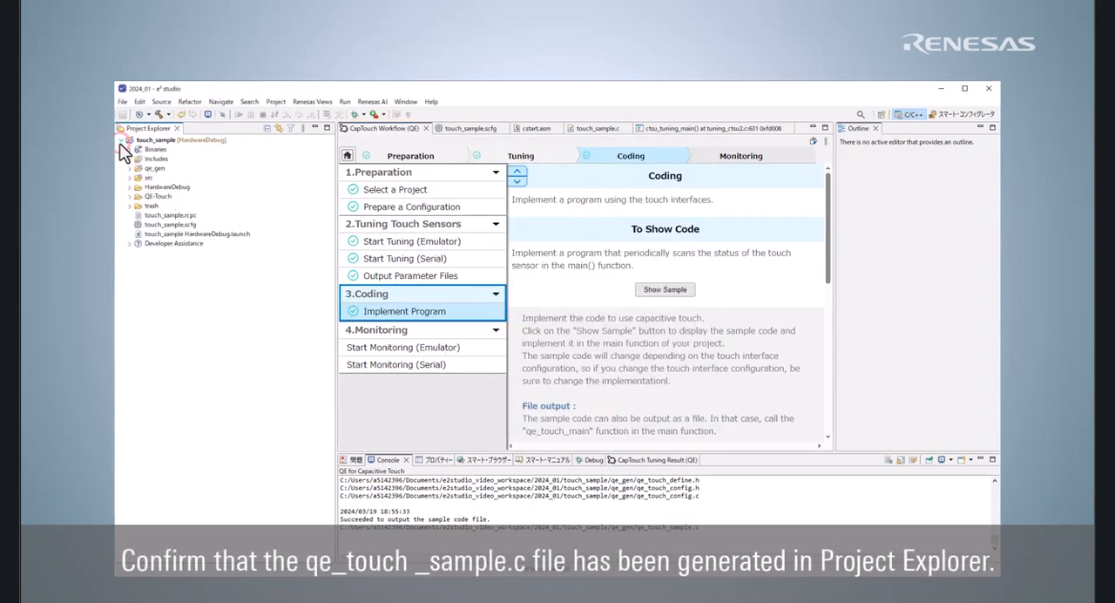
left_click(129, 170)
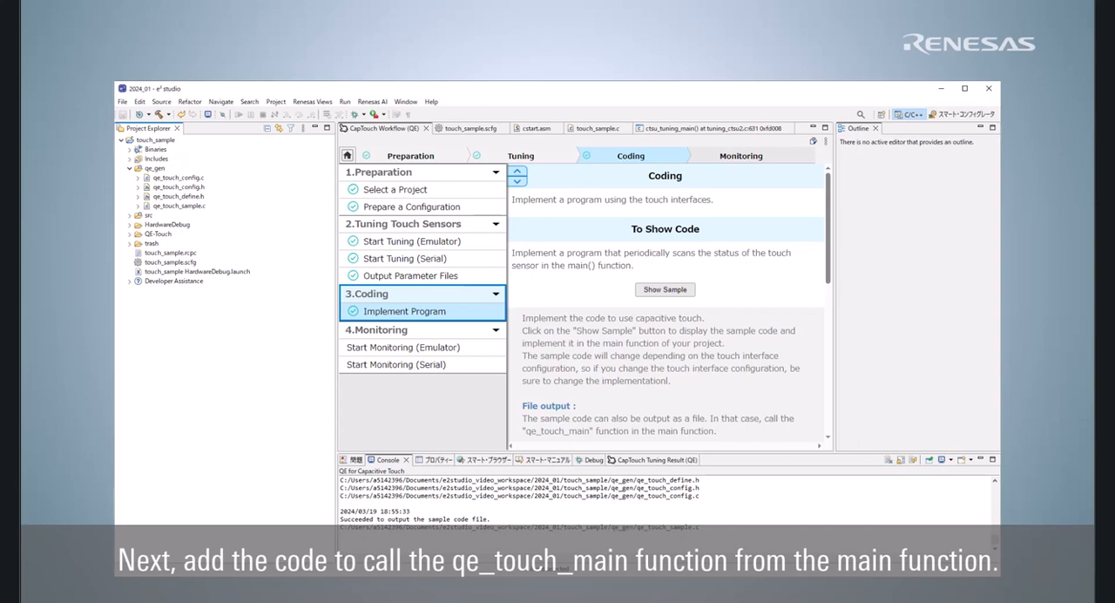
left_click(130, 215)
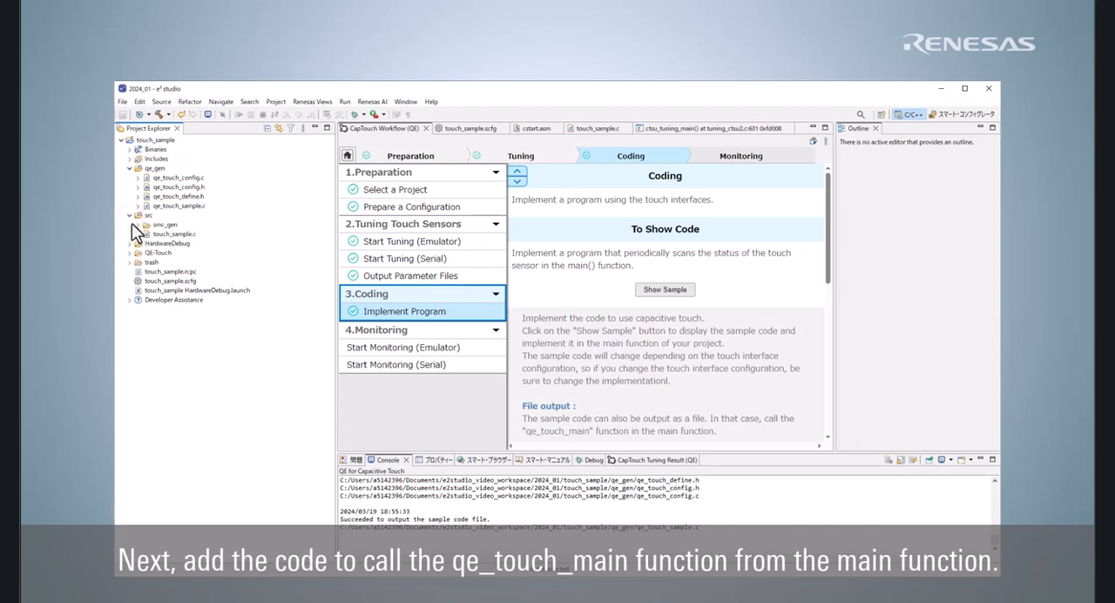
double_click(166, 234)
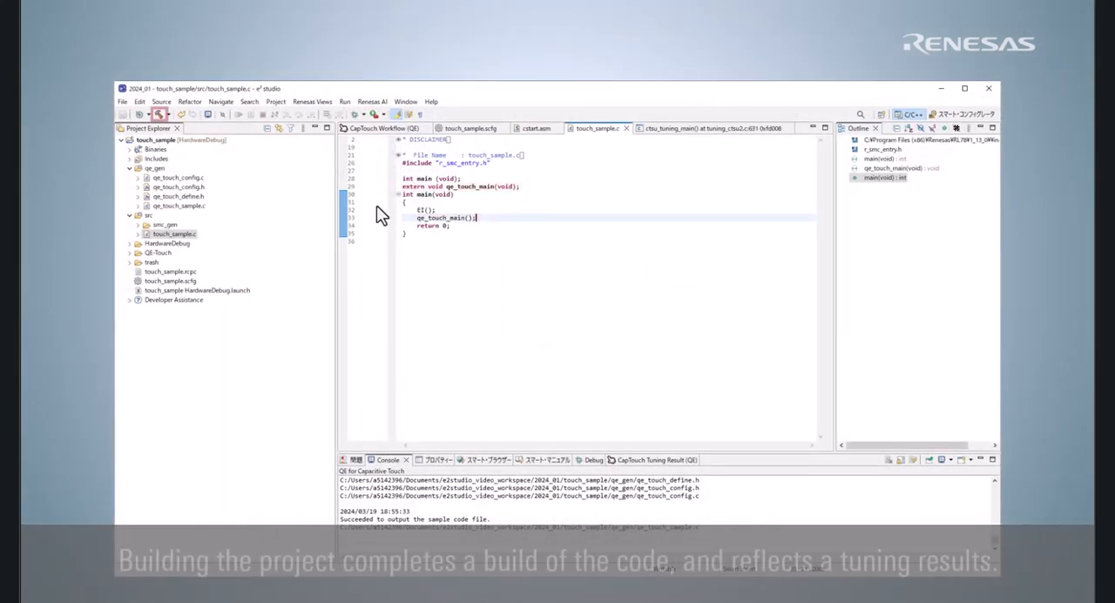
left_click(159, 115)
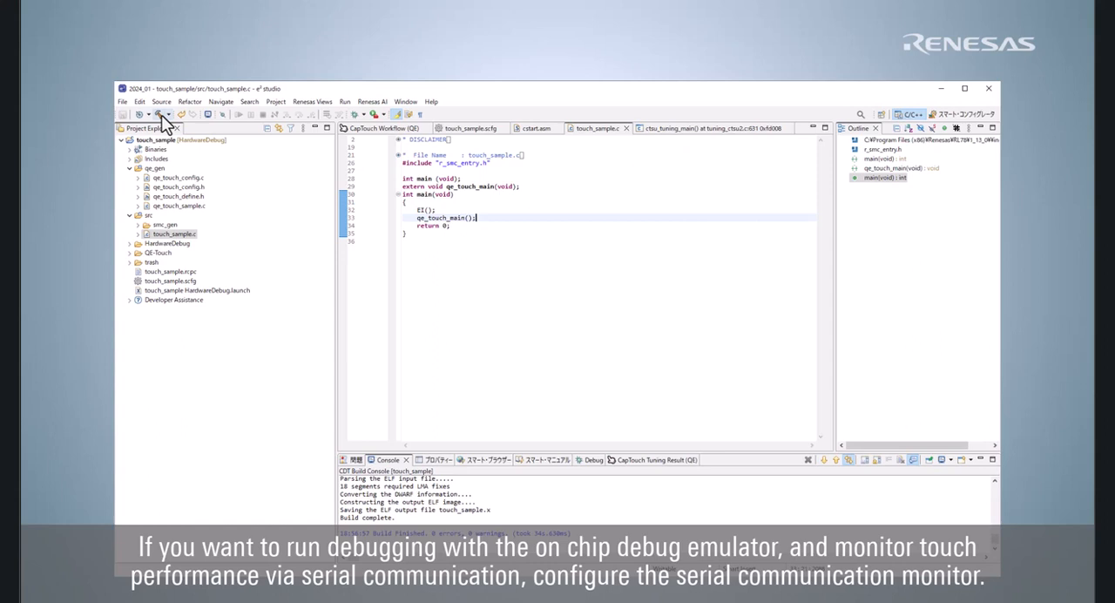
Step: In Config_UARTA1_user.c, declare extern void touch_uart_callback(uint16_t event), and call touch_uart_callback(0) in PollingEnd_UserCode and touch_uart_callback(1) in callback_receiveend
left_click(138, 225)
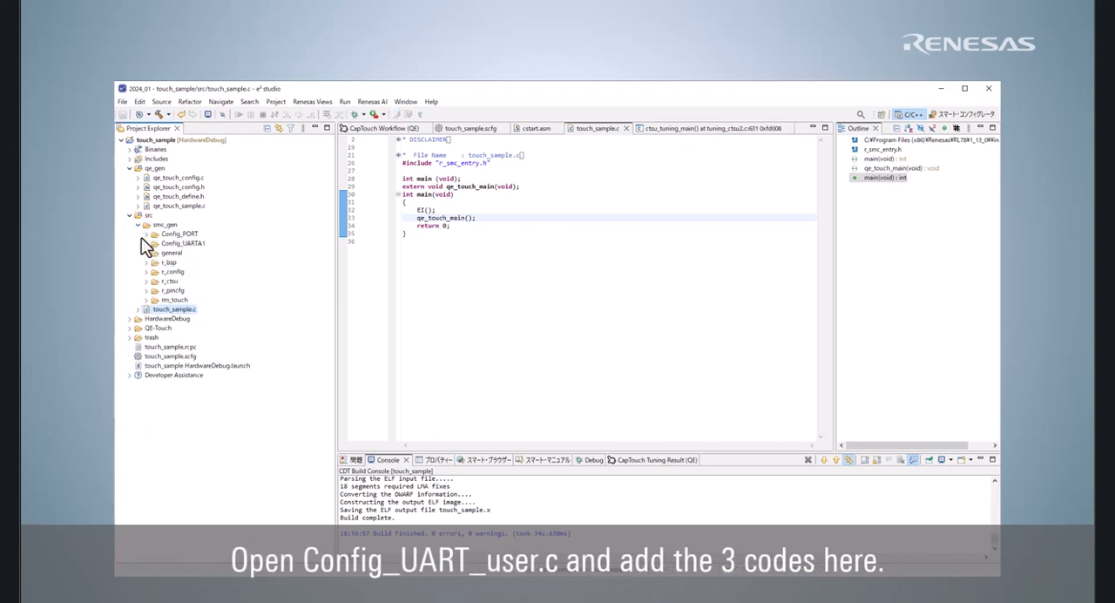
left_click(147, 246)
double_click(164, 253)
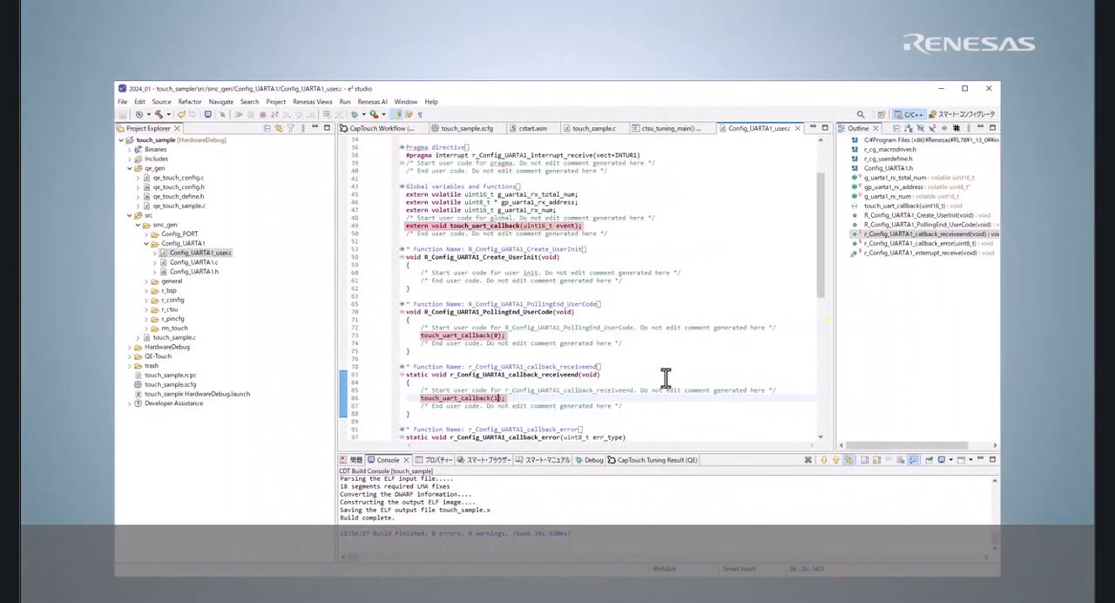
left_click(652, 405)
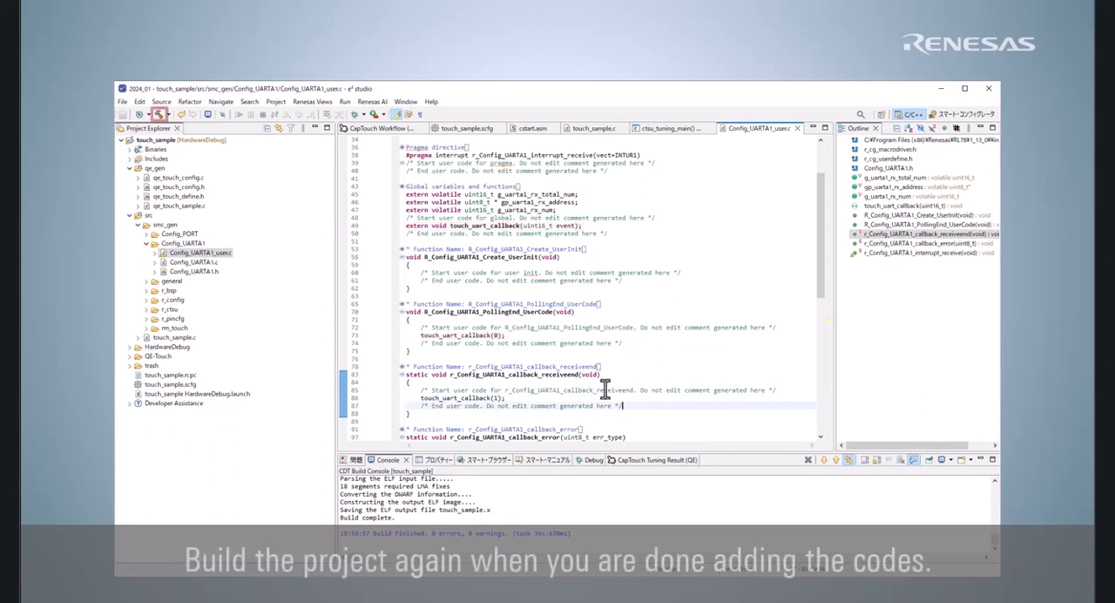